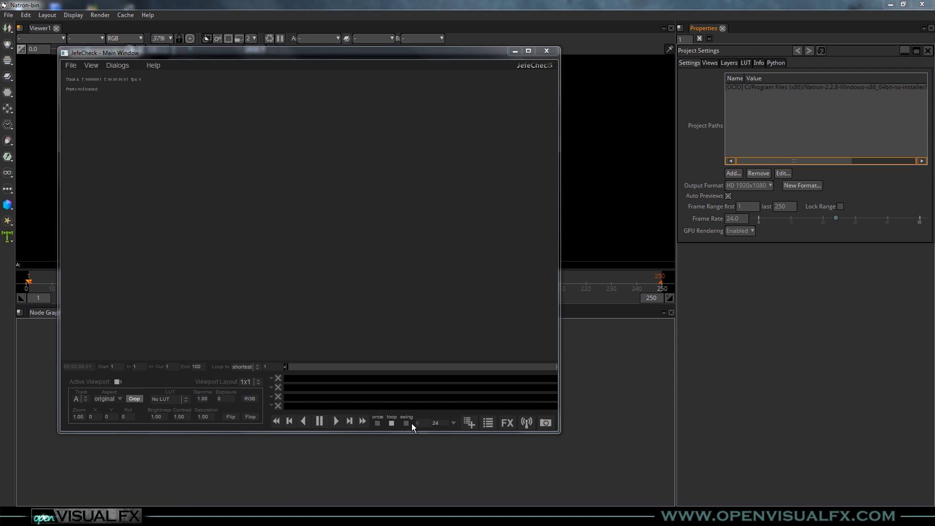
Step: Drag the Pathway_mural_shot_04_v02_PNG sequence from the Explorer folder into the JefeCheck player
key(alt+Tab)
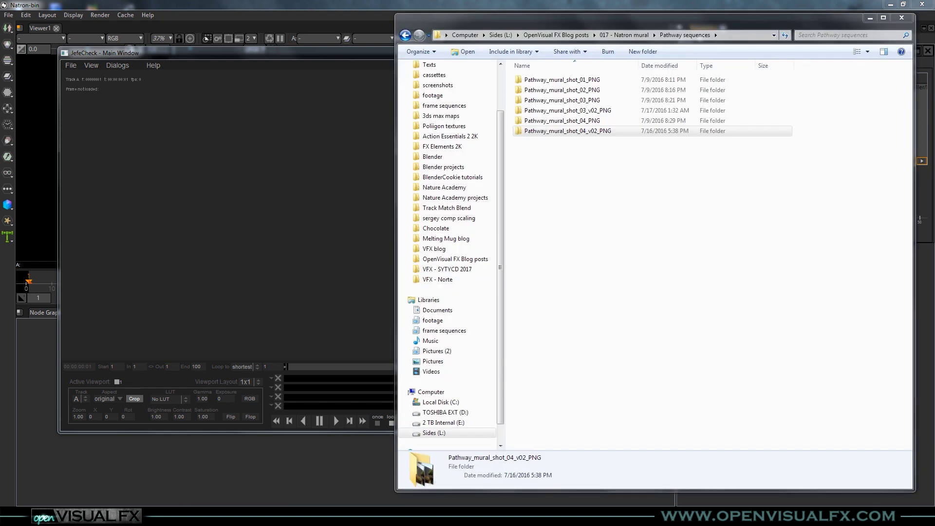
drag(565, 133, 271, 192)
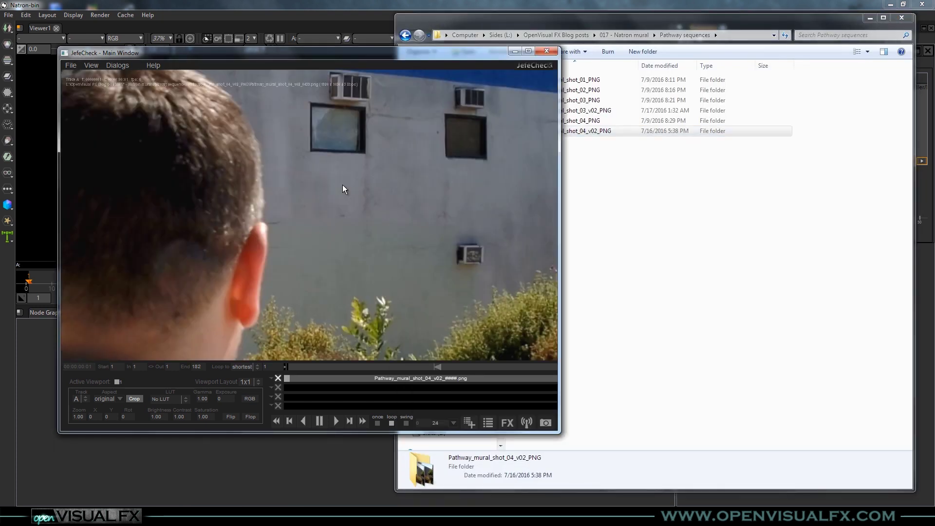
Step: Enlarge the player, extend the Out marker to frame 182, and scrub the clip to frame 33
drag(559, 431, 718, 489)
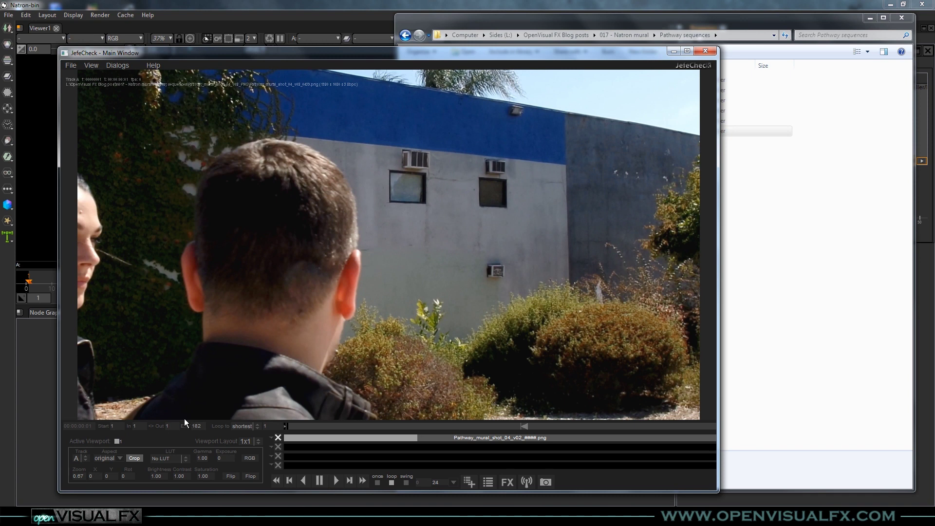
drag(524, 426, 740, 417)
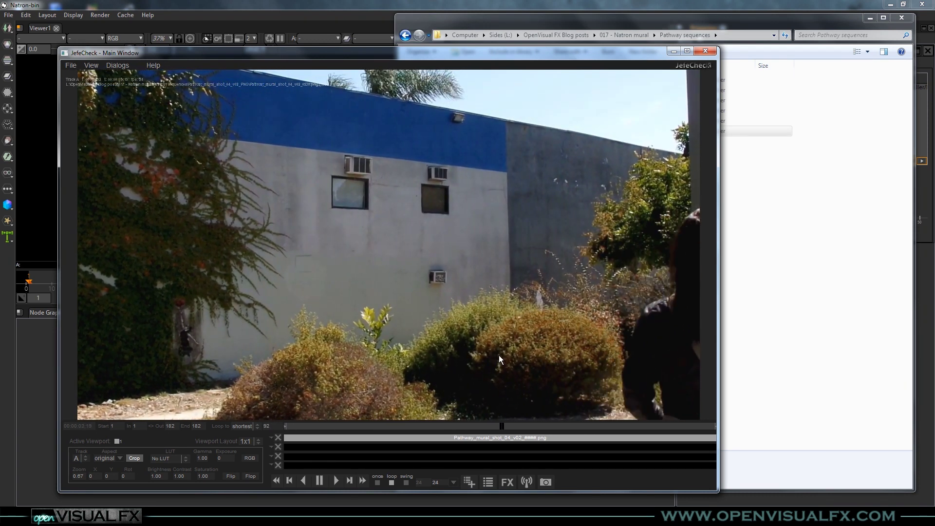
drag(499, 428, 328, 458)
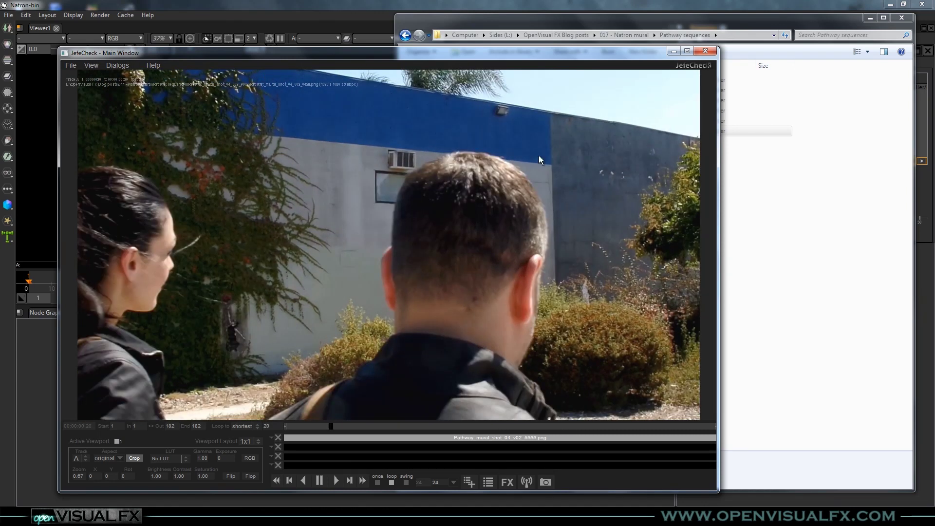
drag(330, 425, 314, 435)
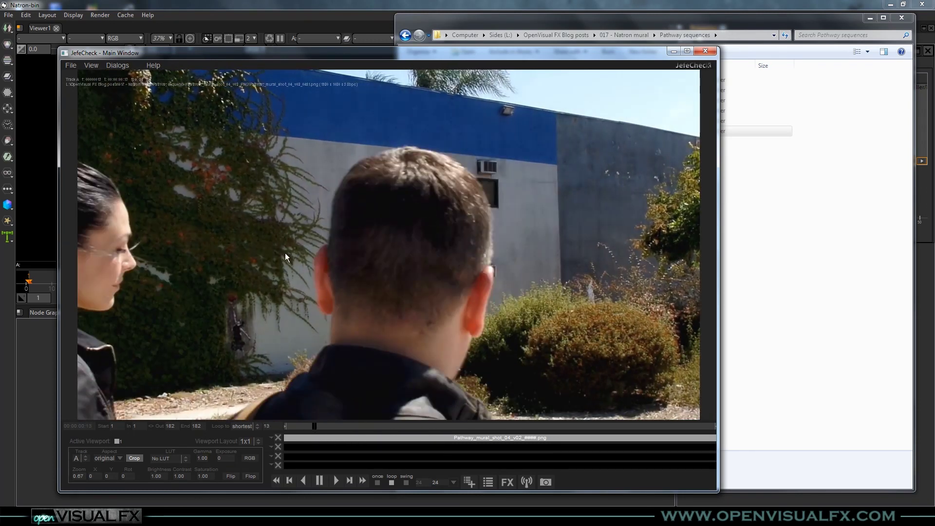
drag(311, 426, 256, 445)
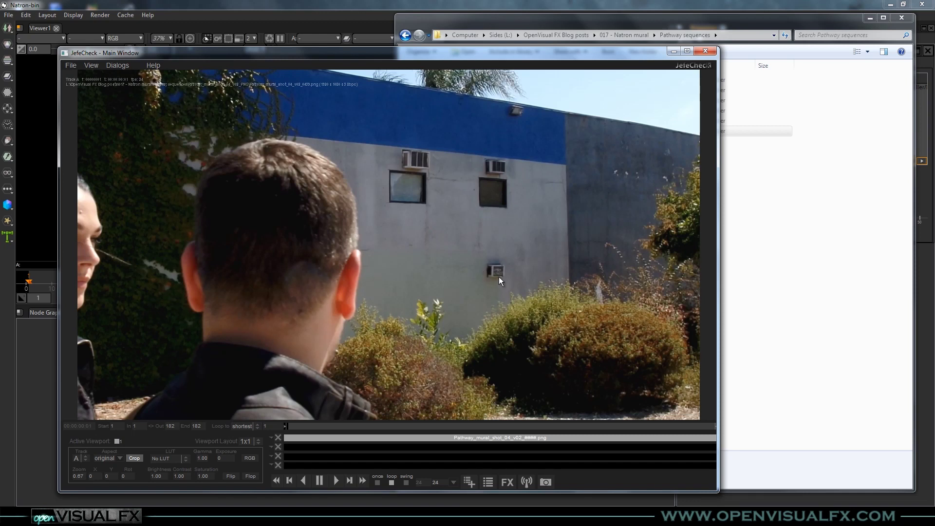
drag(297, 425, 317, 433)
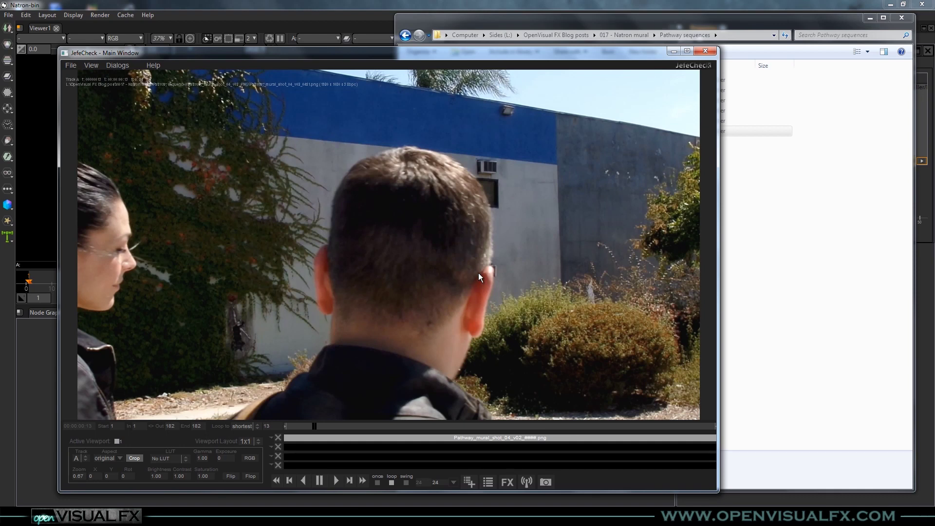
drag(320, 425, 364, 439)
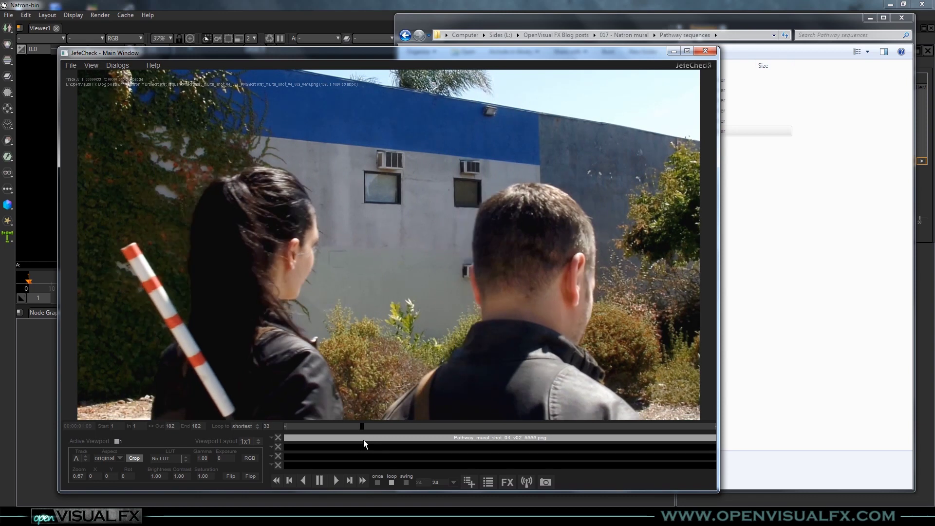
drag(382, 433, 312, 425)
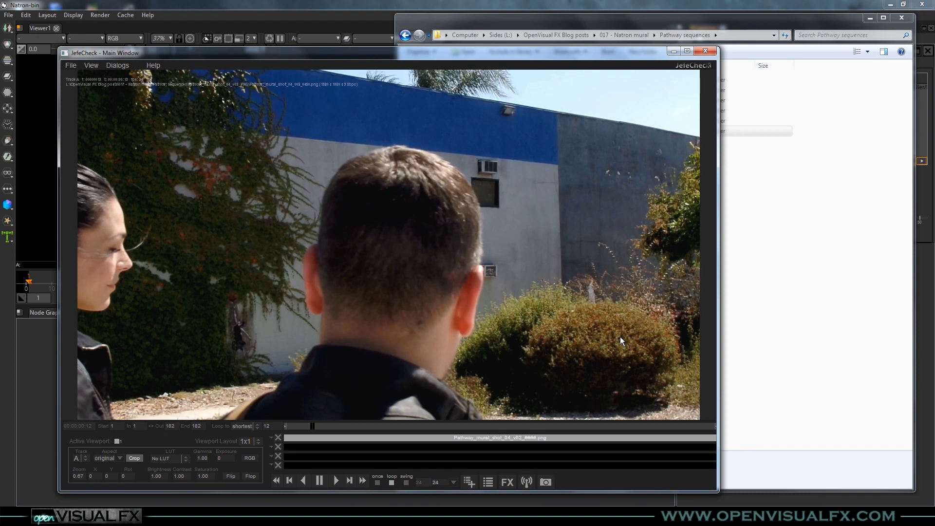
drag(320, 425, 358, 437)
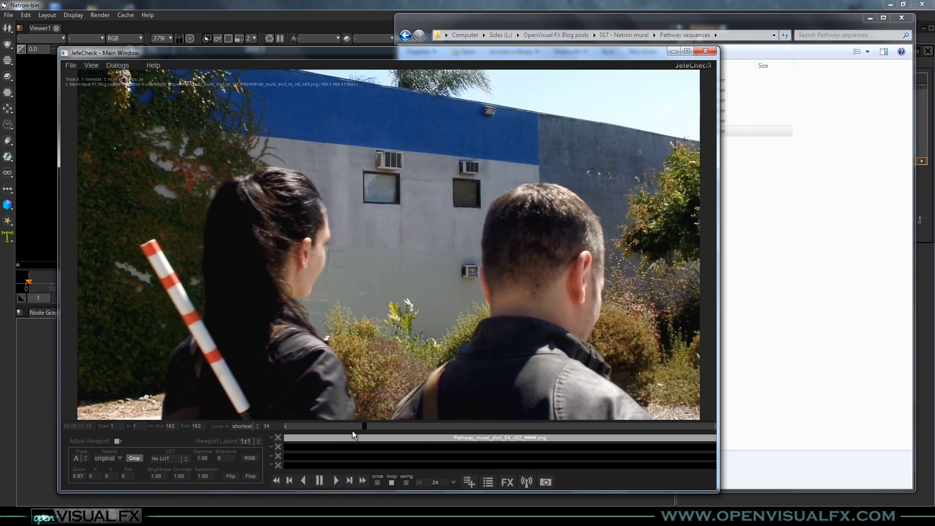
mouse_move(363, 425)
mouse_down()
mouse_move(337, 423)
mouse_move(370, 432)
mouse_move(341, 427)
mouse_move(350, 426)
mouse_up()
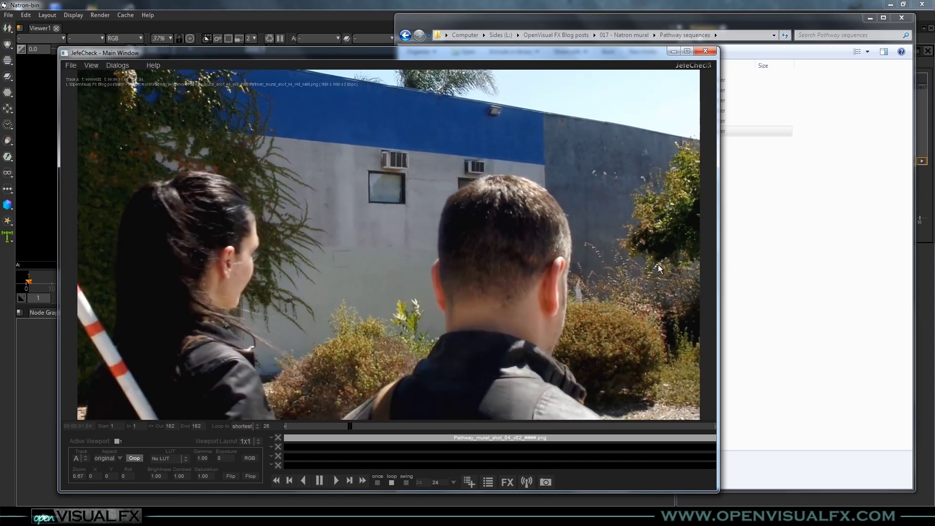
drag(326, 427, 305, 426)
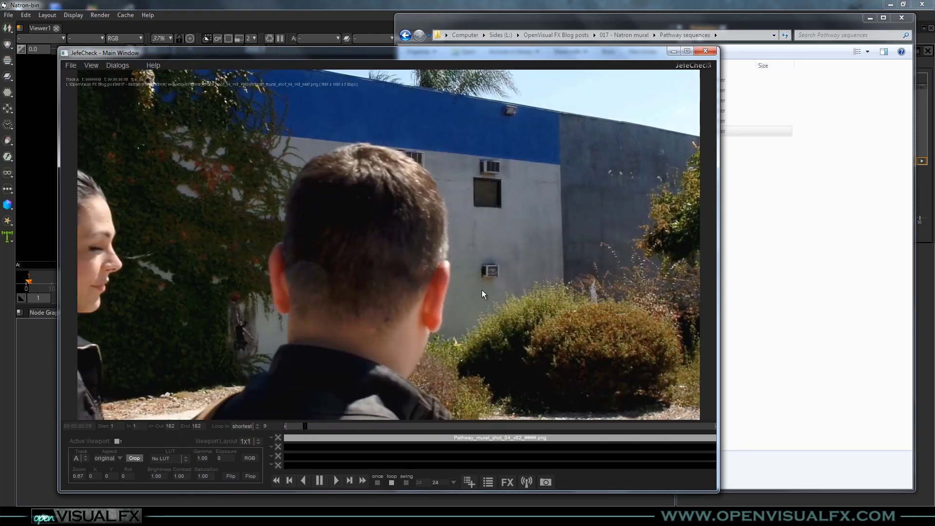
drag(304, 427, 364, 433)
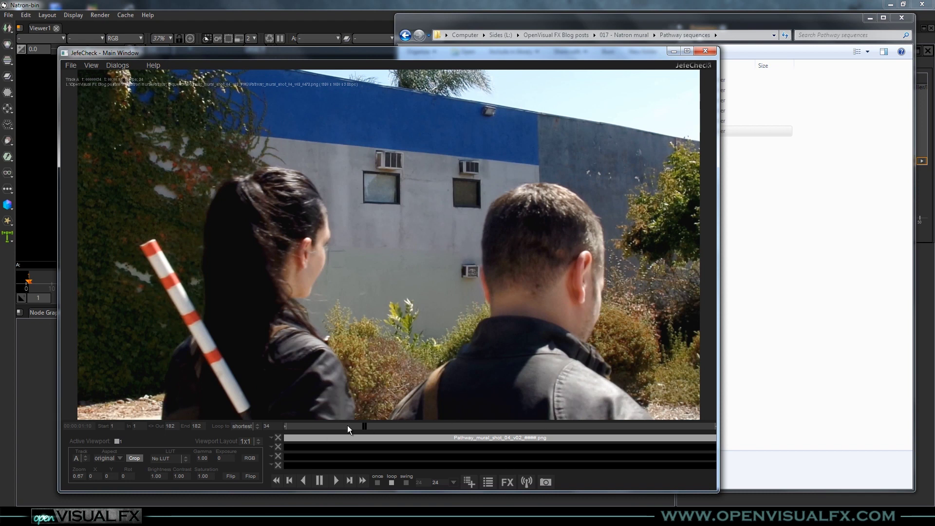
drag(364, 425, 285, 424)
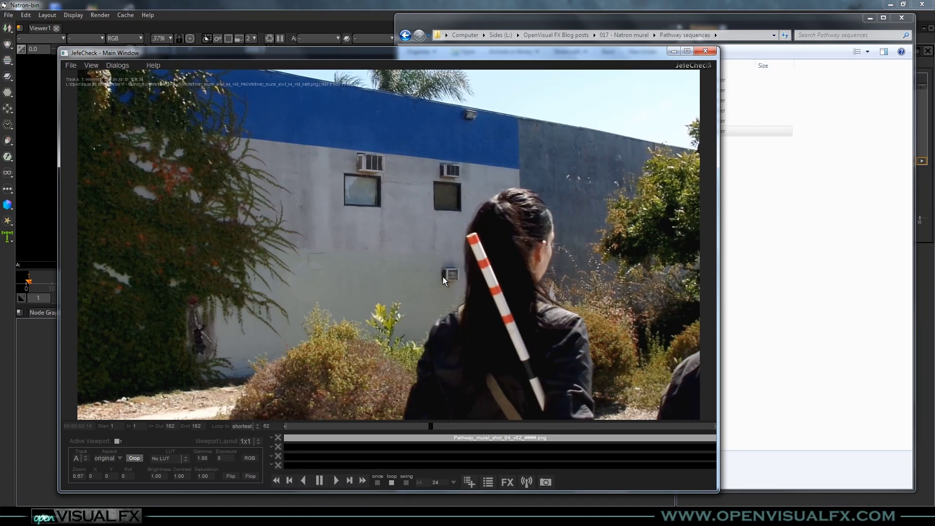
drag(431, 425, 261, 425)
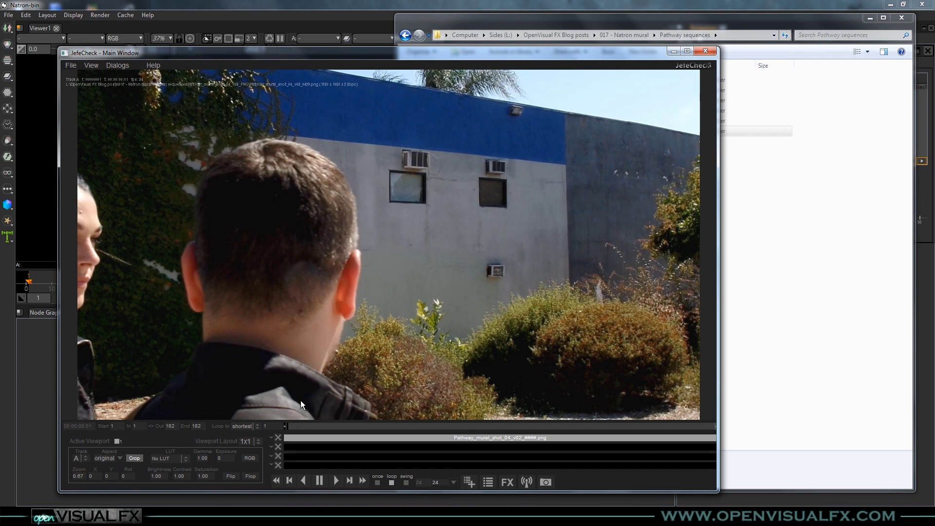
drag(293, 426, 316, 427)
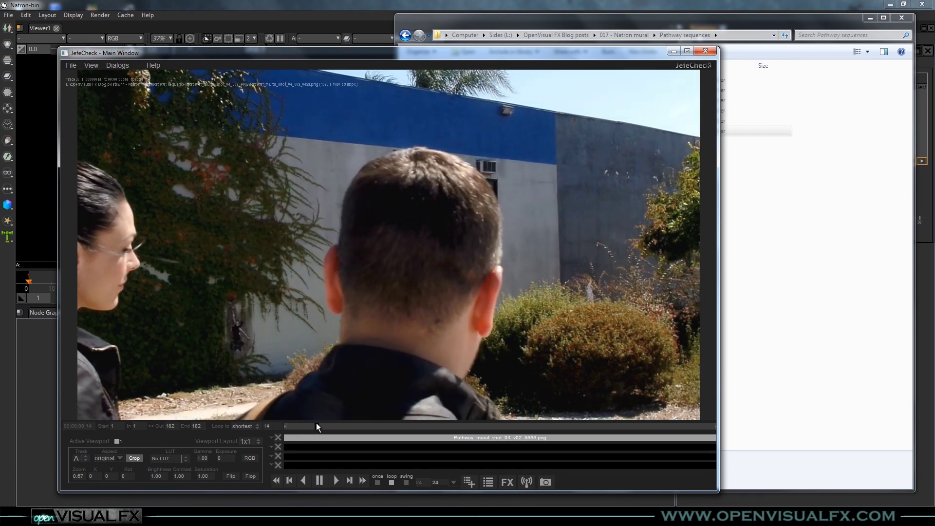
mouse_move(314, 426)
mouse_down()
mouse_move(273, 418)
mouse_move(302, 429)
mouse_up()
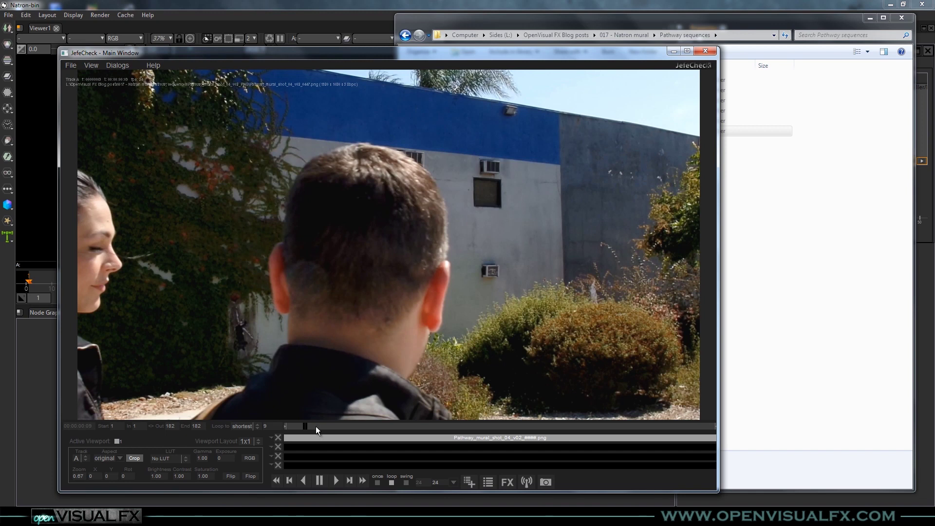
mouse_move(307, 425)
mouse_down()
mouse_move(337, 432)
mouse_move(307, 427)
mouse_up()
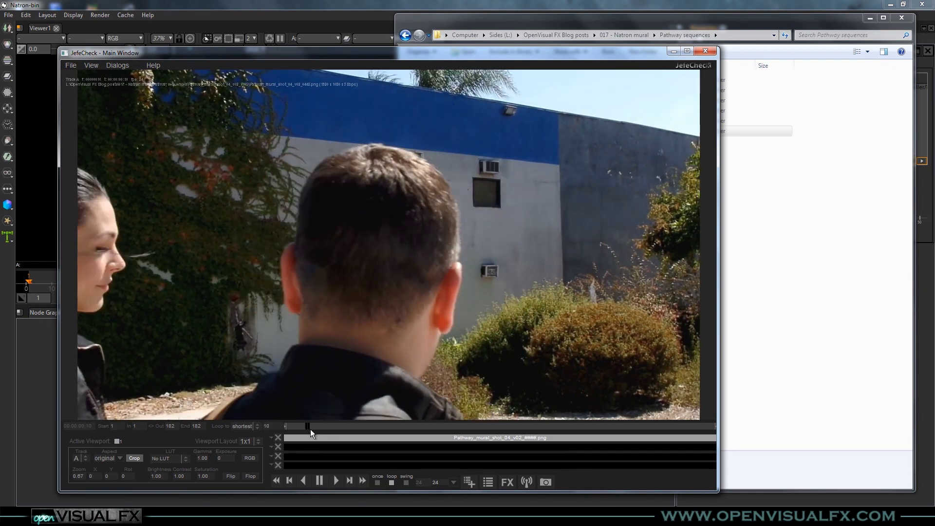
mouse_move(312, 427)
mouse_down()
mouse_move(280, 413)
mouse_move(311, 431)
mouse_up()
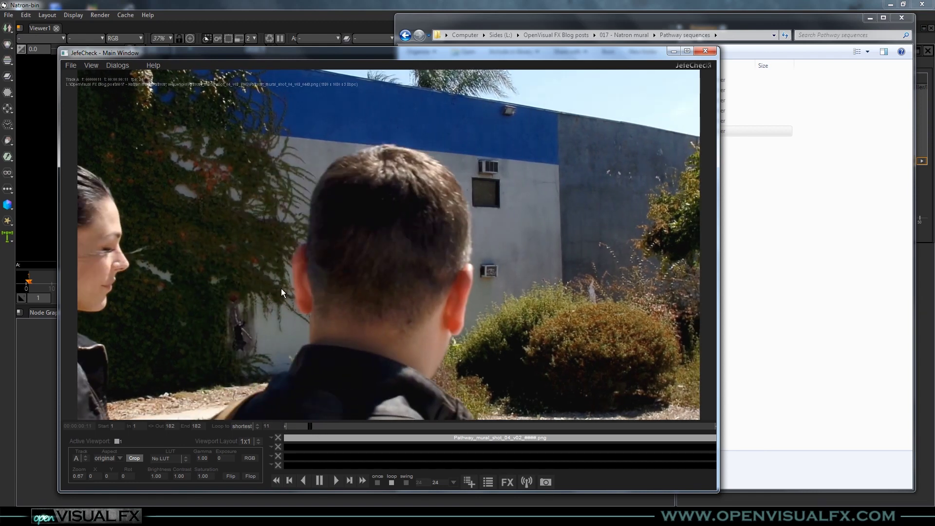
drag(308, 425, 349, 439)
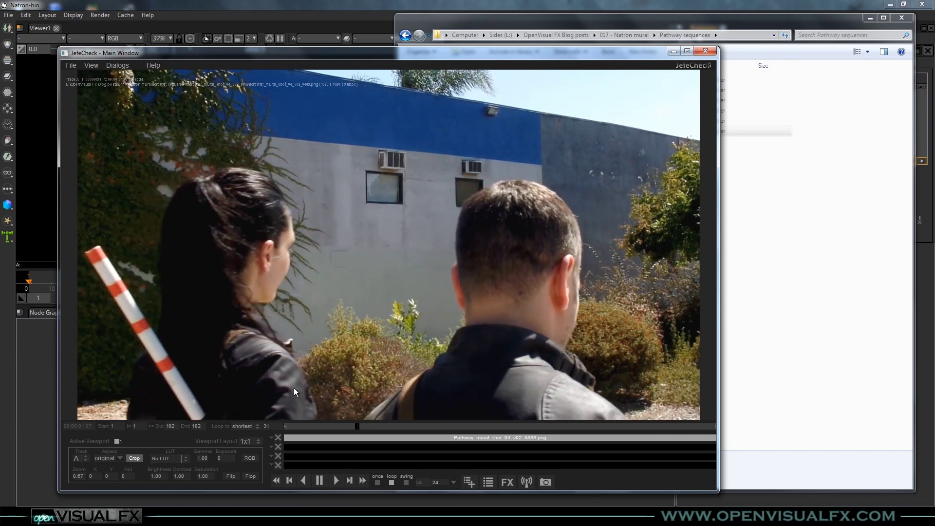
drag(352, 426, 375, 441)
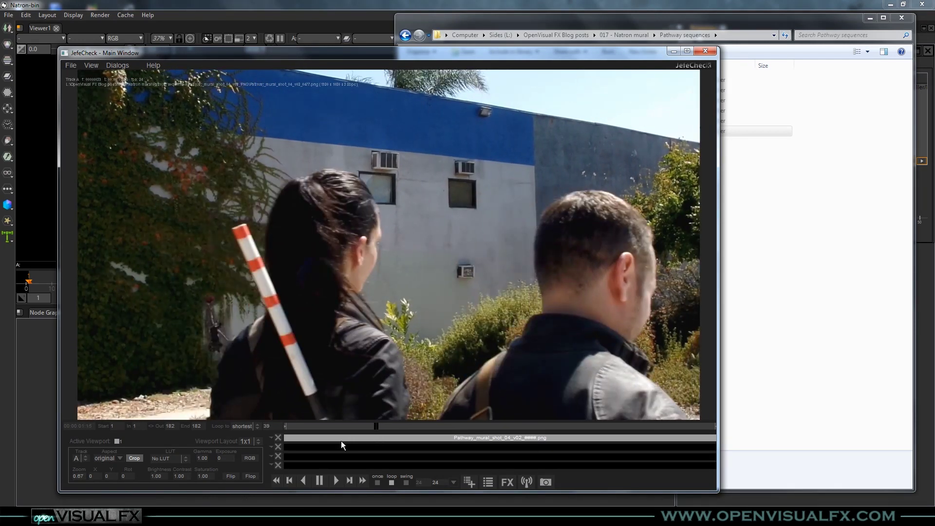
drag(375, 423, 348, 431)
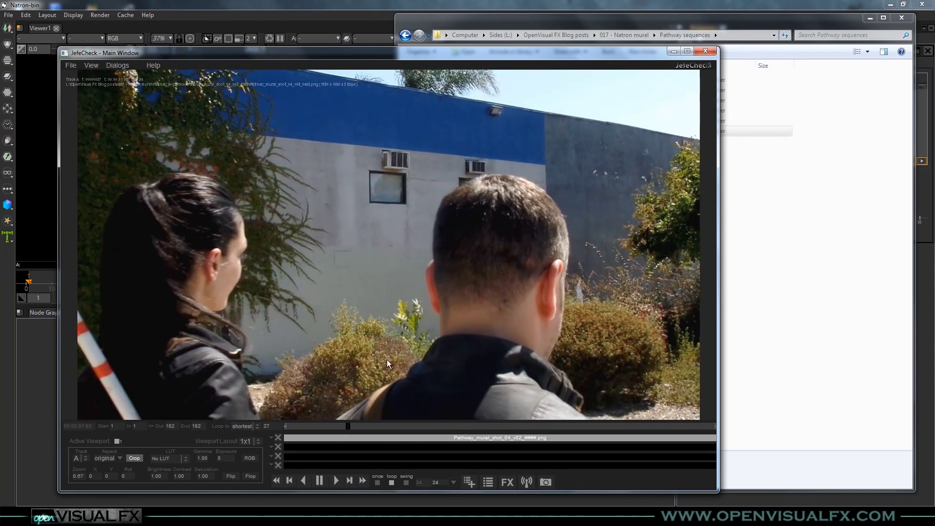
drag(332, 428, 378, 436)
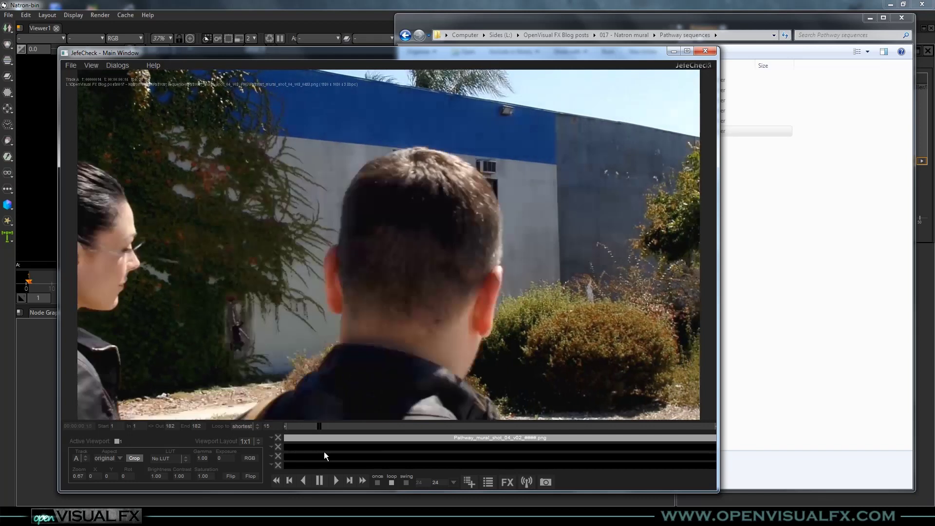
drag(399, 462, 321, 427)
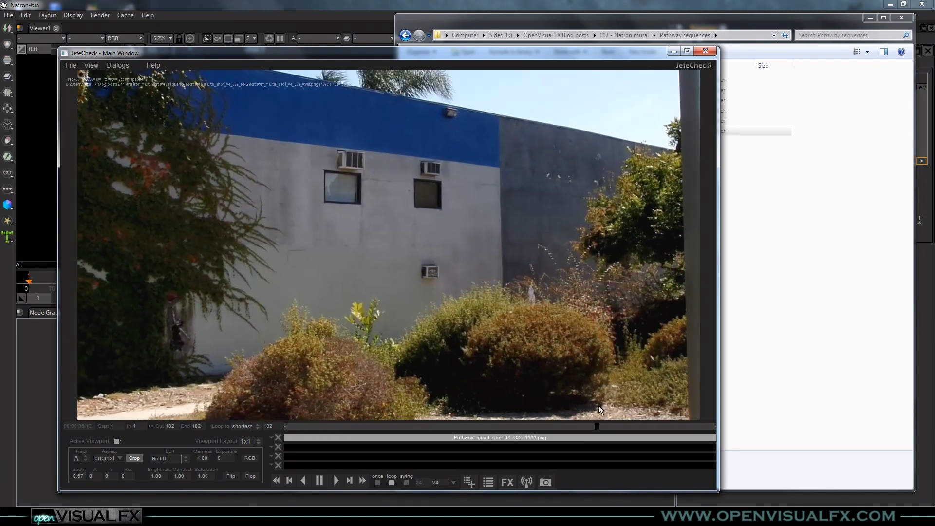
drag(425, 429, 280, 418)
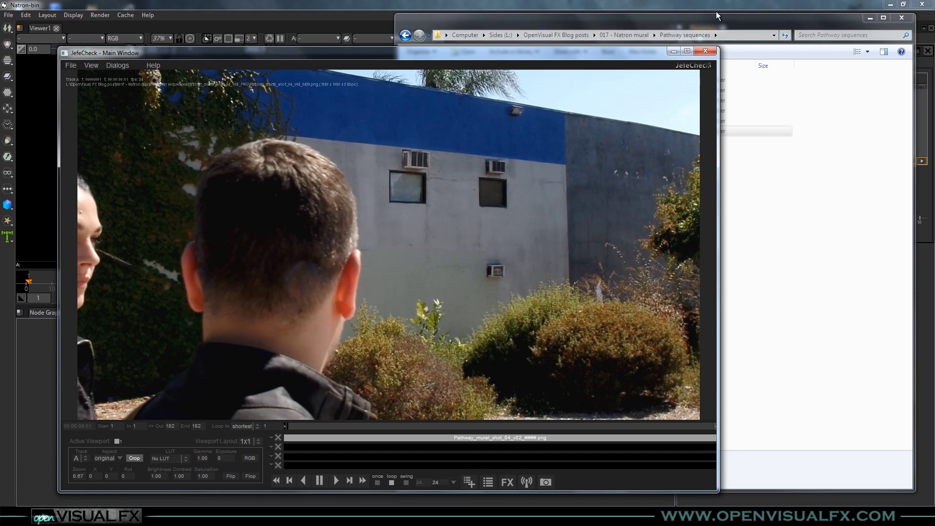
Step: Close JefeCheck and import the Pathway_mural_shot_04_v02_PNG folder into Natron as Read1, placed above Viewer1
click(707, 51)
click(621, 7)
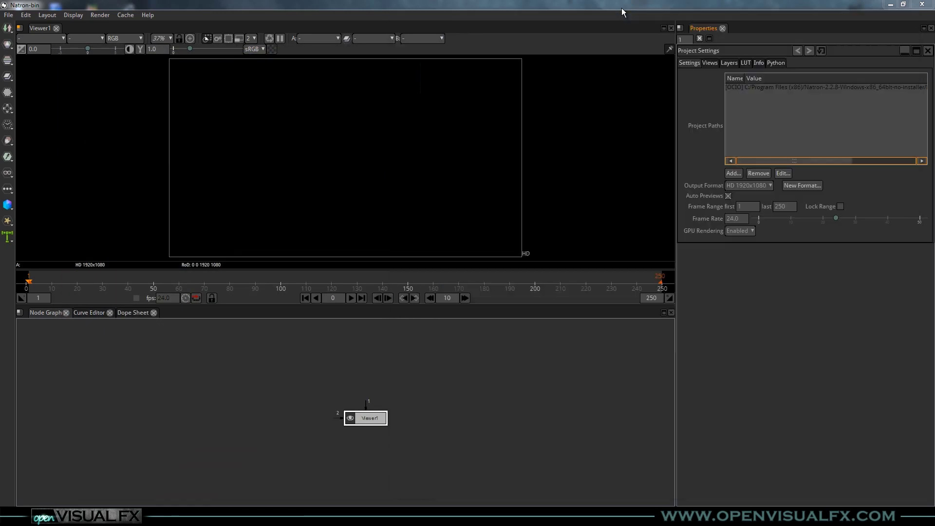
key(alt+Tab)
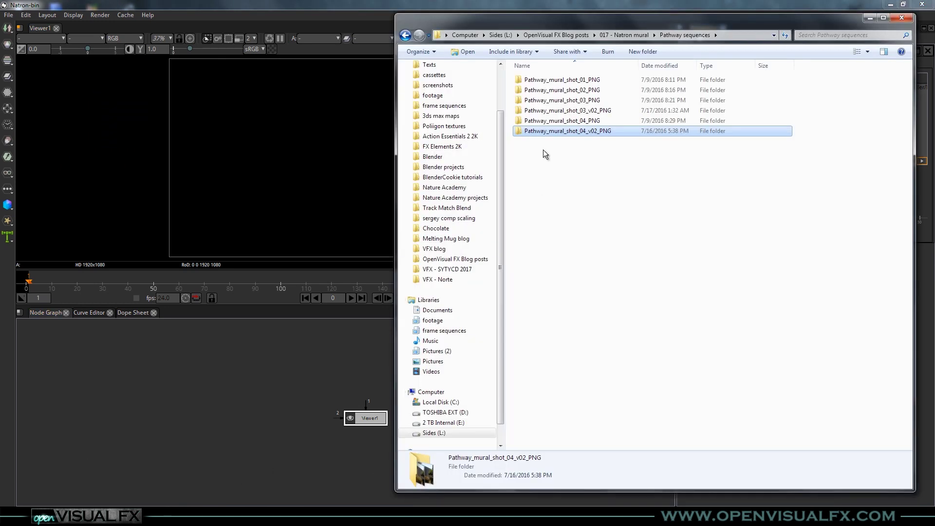
drag(545, 132, 312, 363)
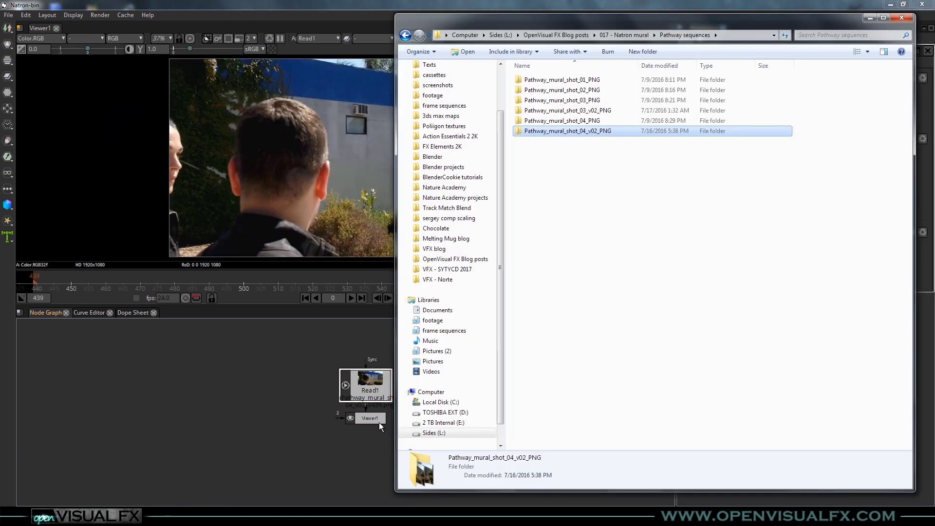
click(374, 470)
drag(370, 408, 365, 368)
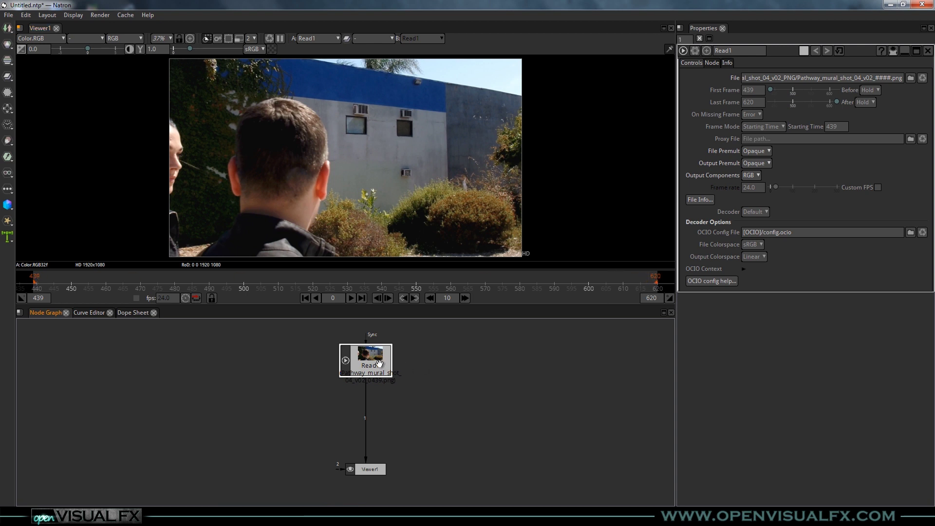
Step: Set the project frame range to 439–620 with Lock Range on, then return to frame 439
double_click(749, 103)
click(510, 391)
key(s)
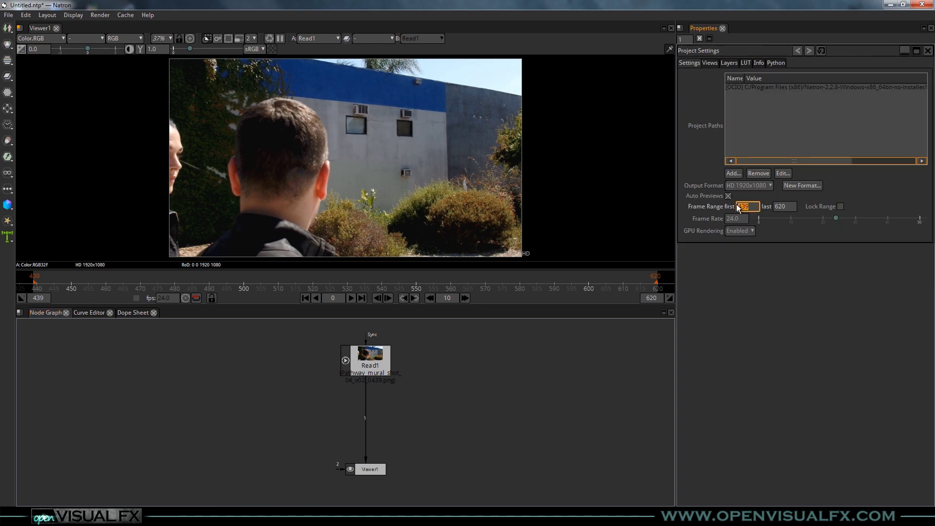
double_click(778, 207)
click(840, 206)
click(292, 283)
click(305, 297)
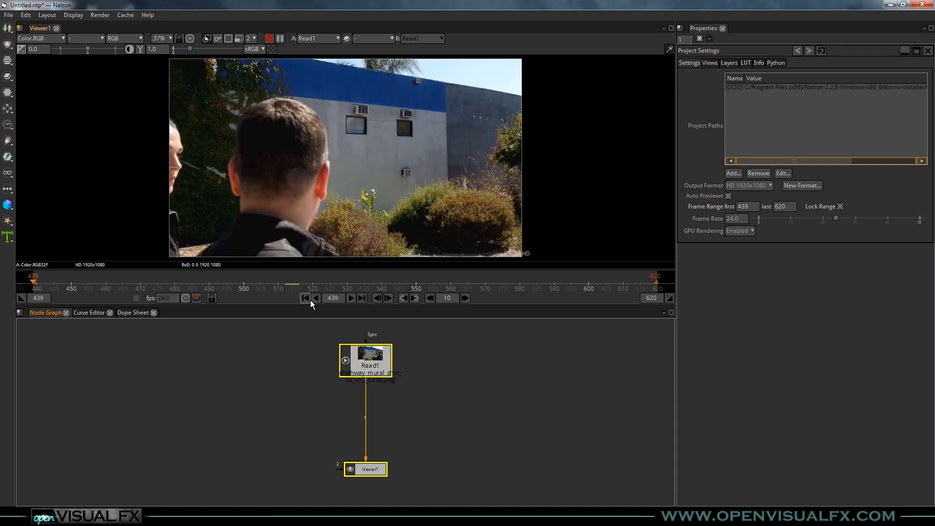
Step: Scrub the shot, return to frame 439, and nudge the Read1 and Viewer1 nodes apart
drag(116, 282, 447, 282)
click(306, 298)
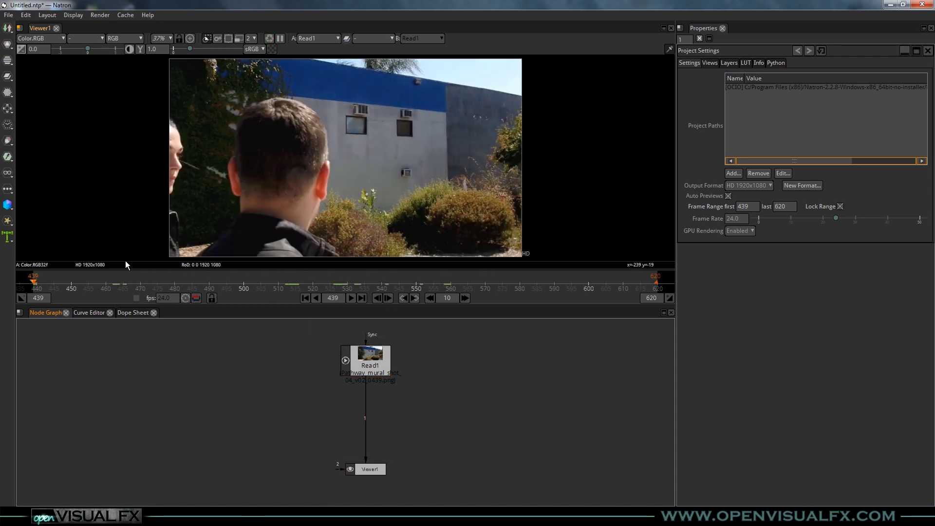
drag(377, 469, 378, 477)
drag(377, 360, 377, 353)
Step: Zoom and pan the viewer onto the blue wall's top and its lamp
scroll(429, 92, up, 6)
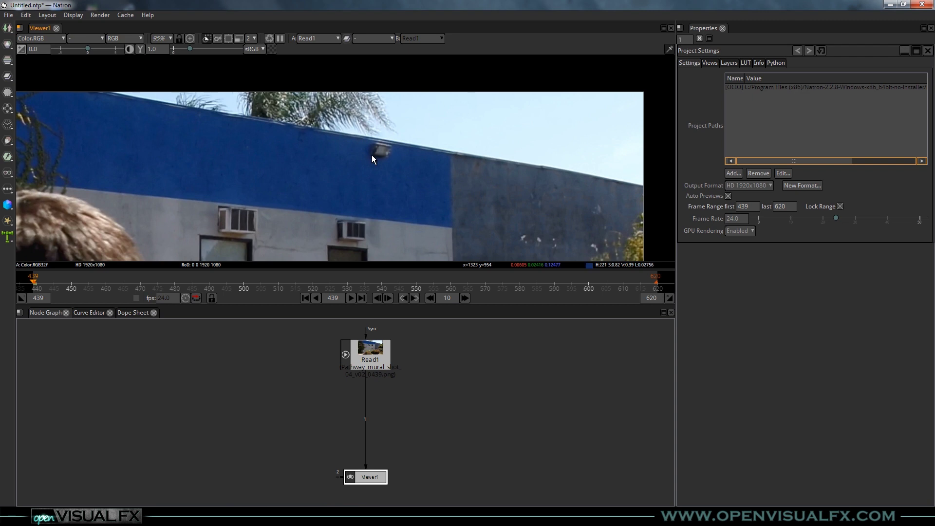
click(216, 38)
scroll(372, 152, up, 2)
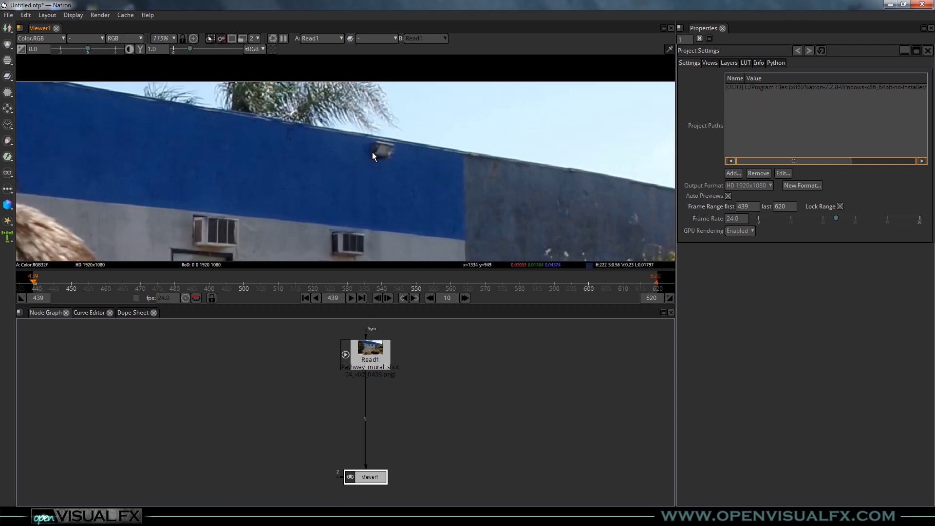
drag(379, 155, 385, 173)
scroll(306, 148, down, 1)
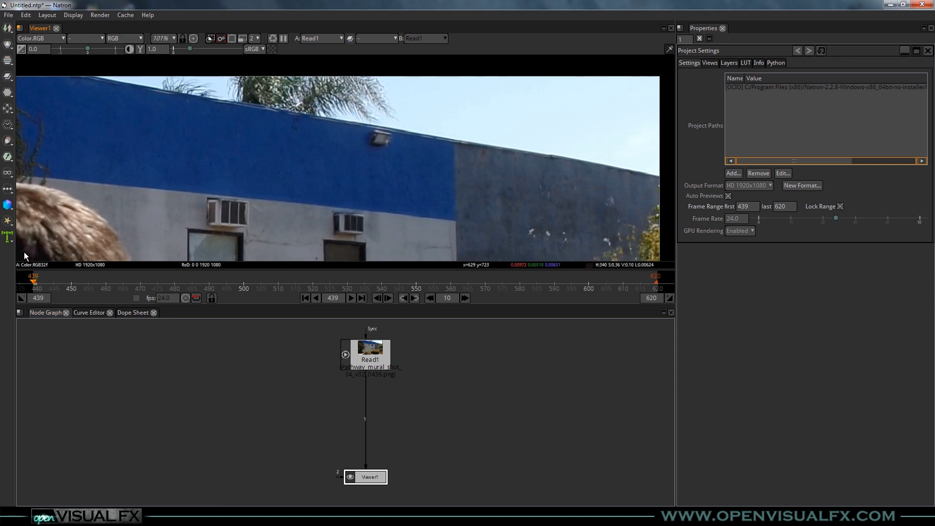
click(424, 377)
Step: Create a Tracker [Transform] node, Tracker1, with its Source input connected to Read1
key(Tab)
text(track)
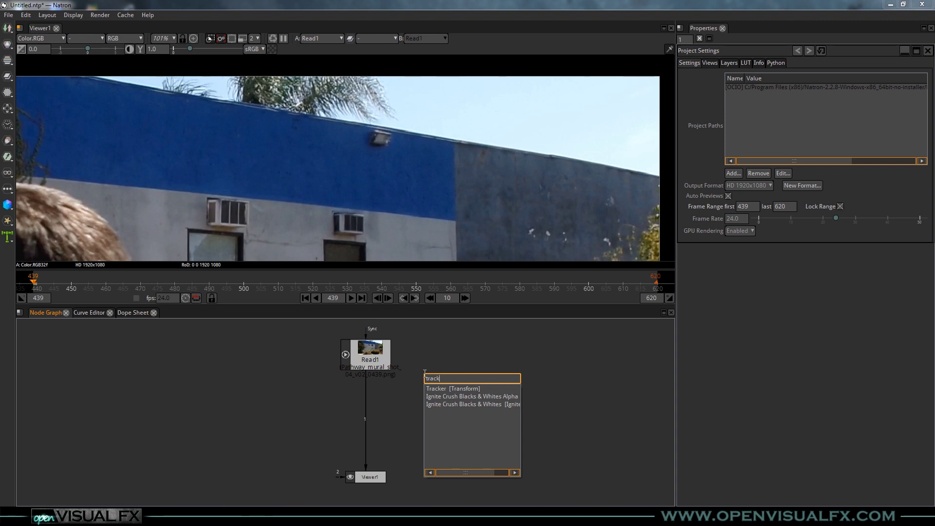
key(Down)
key(Return)
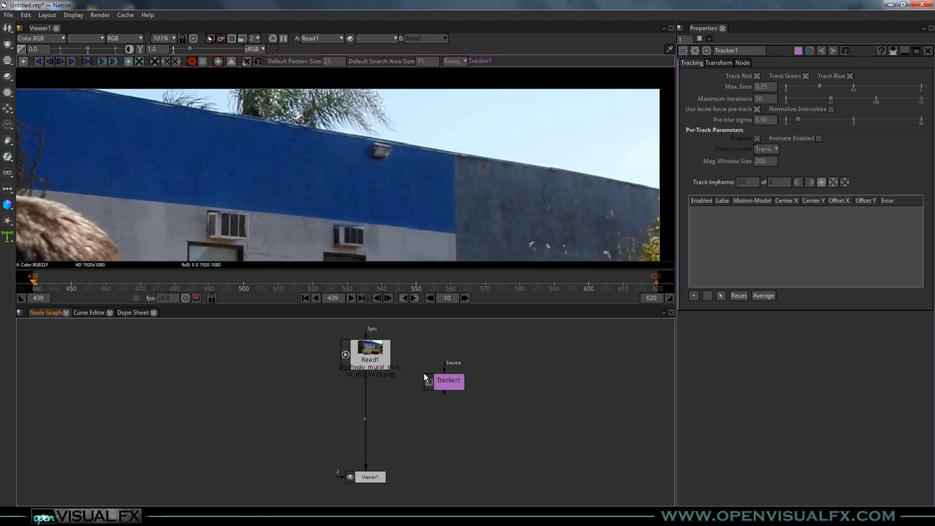
drag(441, 374, 370, 353)
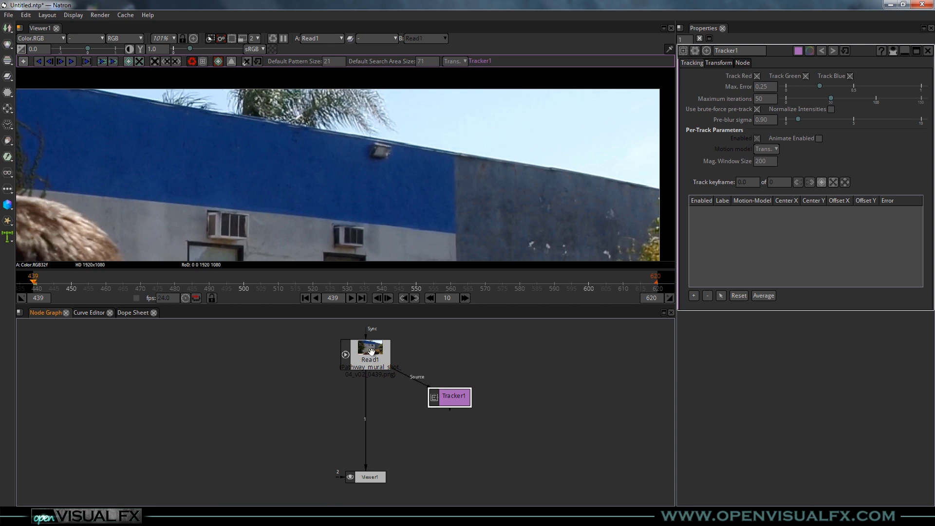
drag(460, 399, 459, 397)
click(418, 369)
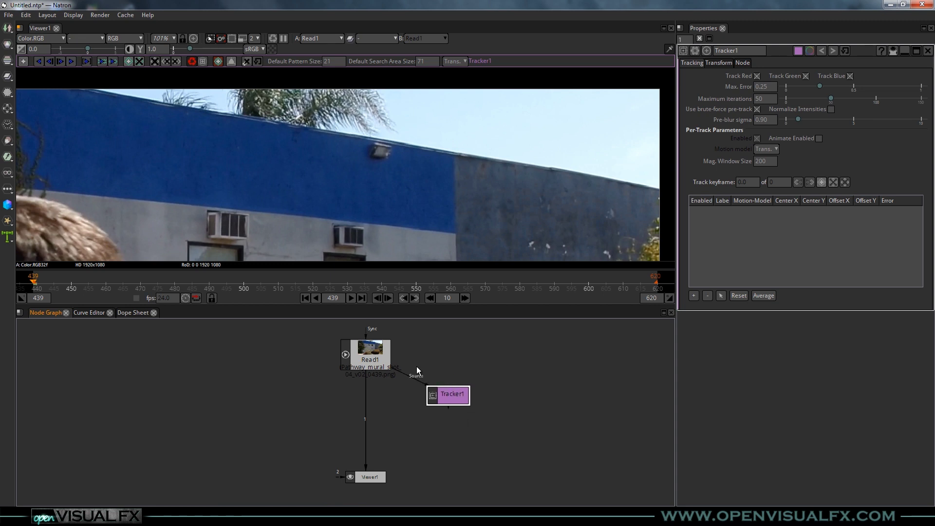
Step: Place a trial track on the wall lamp, delete the misshapen result, and start placing it again
scroll(370, 160, up, 5)
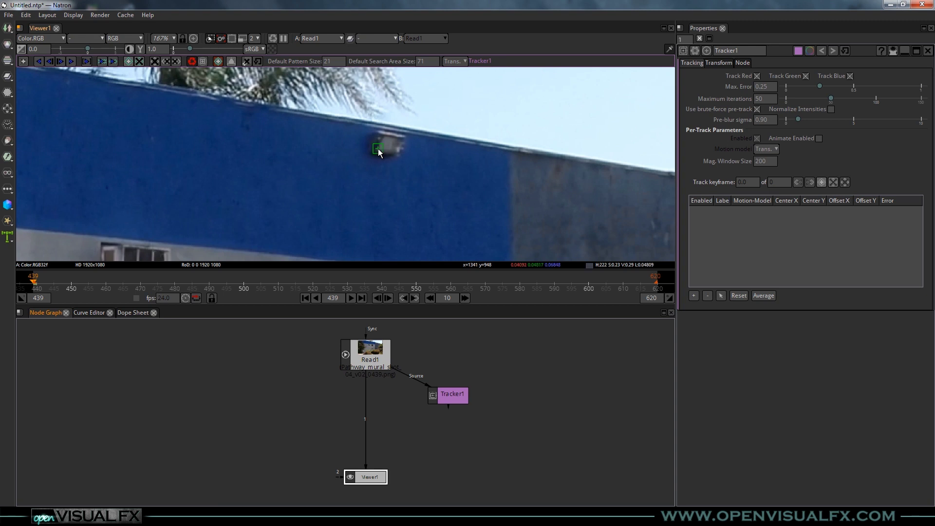
ctrl+alt+click(378, 148)
drag(389, 162, 392, 165)
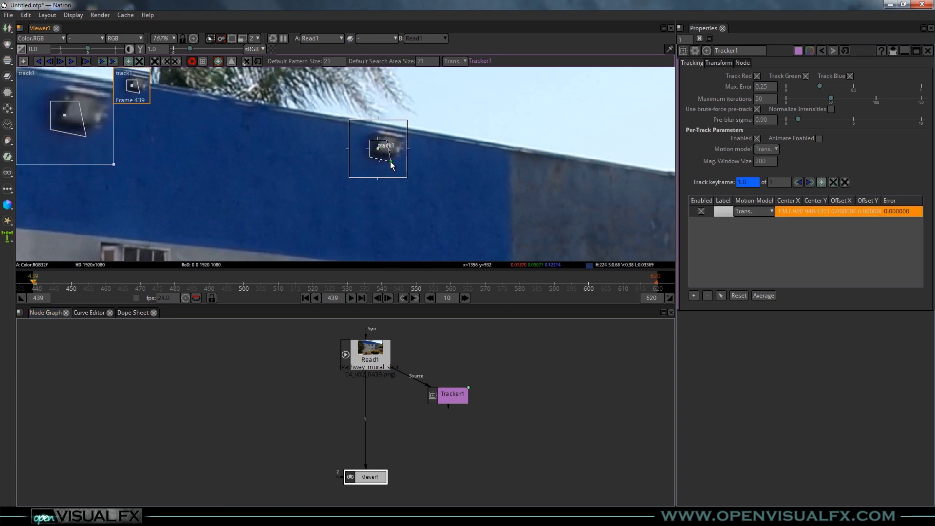
key(Delete)
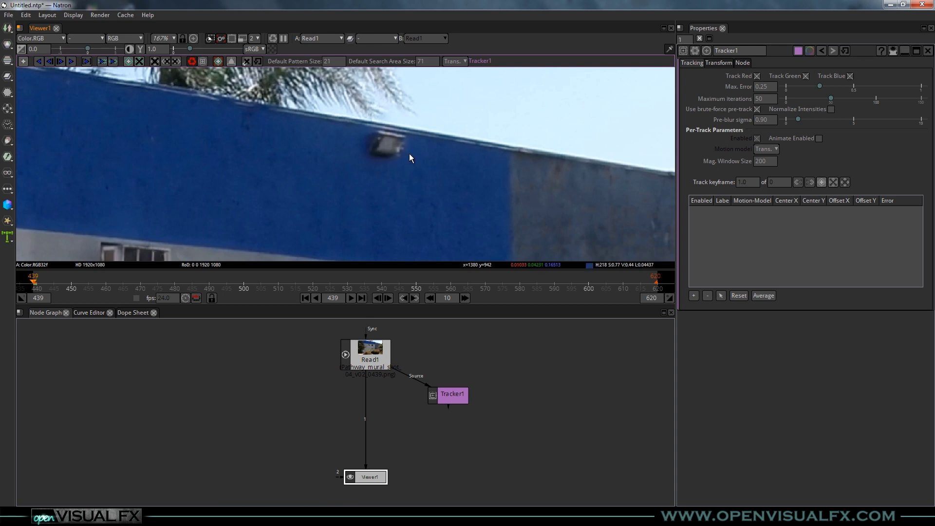
click(384, 148)
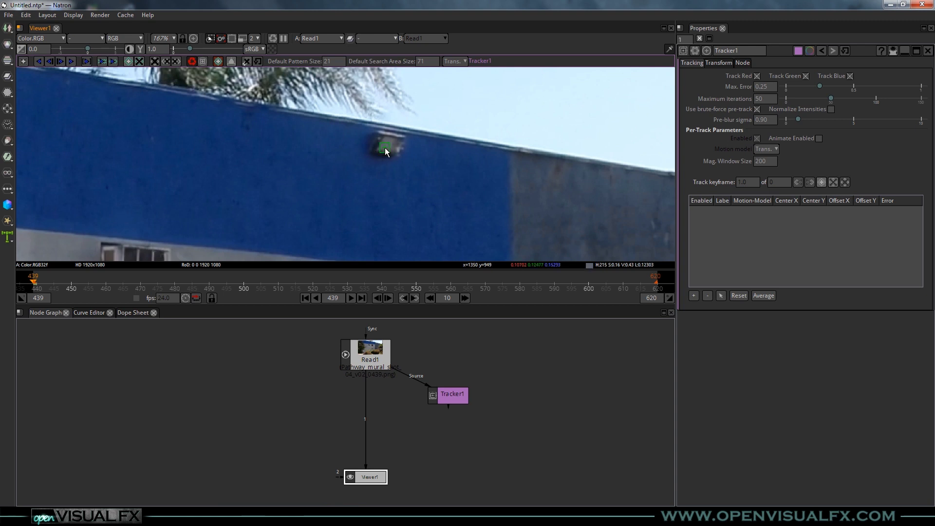
Step: Add track1 on the wall lamp, enlarge its pattern and search boxes, and track it forward to frame 620
click(376, 150)
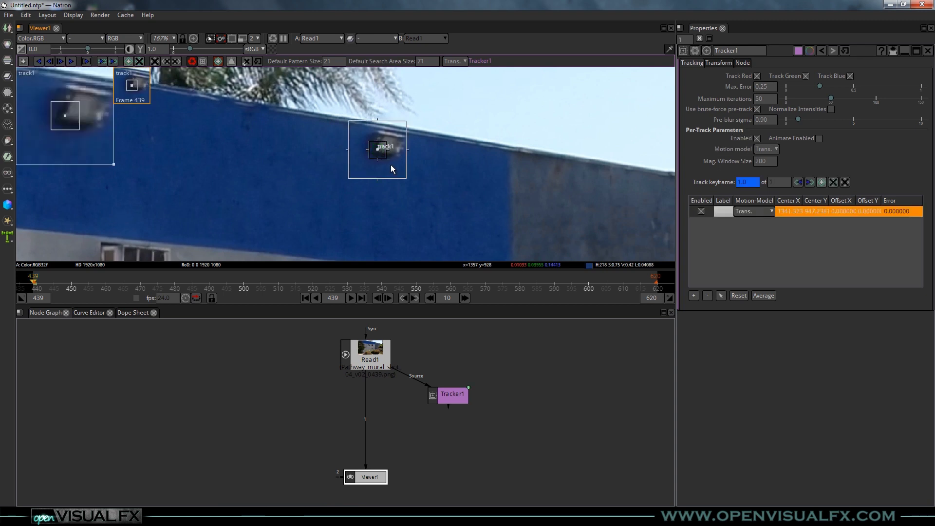
drag(387, 158, 389, 160)
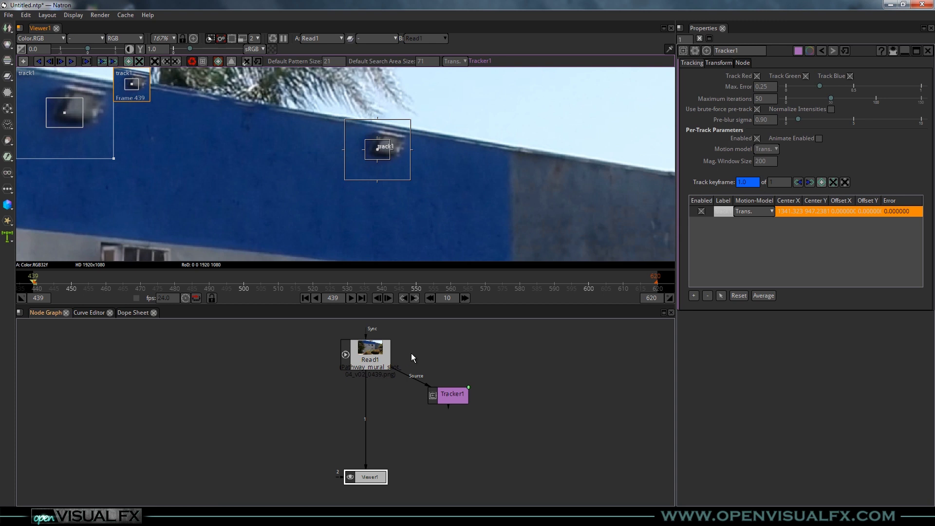
click(72, 61)
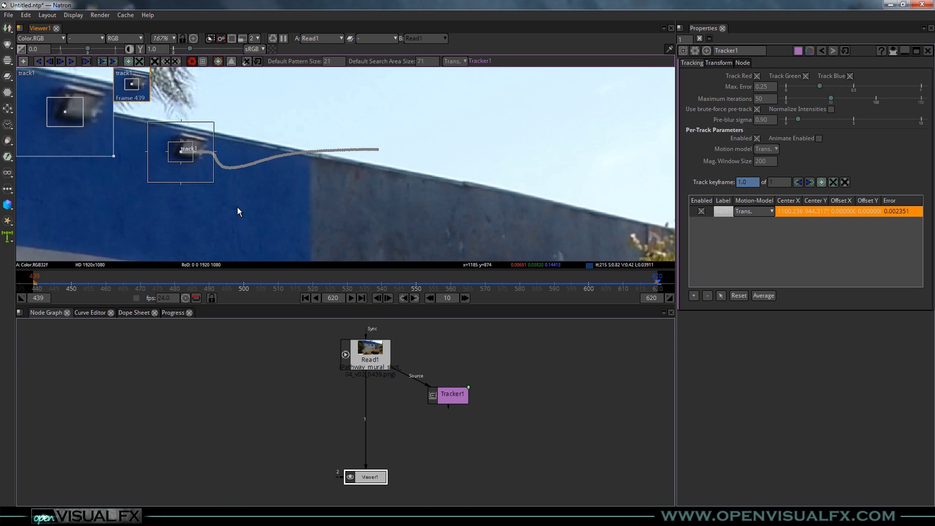
drag(246, 196, 410, 187)
scroll(411, 188, down, 2)
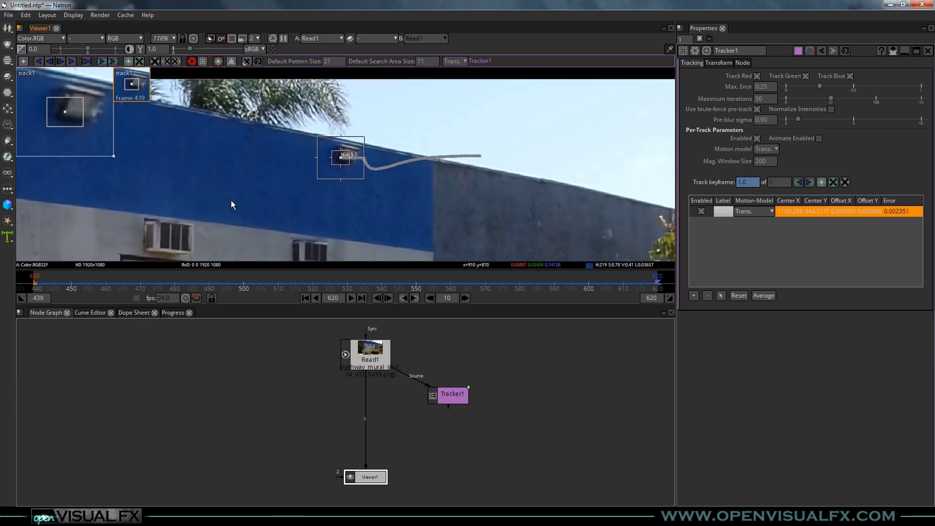
drag(231, 200, 511, 207)
scroll(296, 179, down, 1)
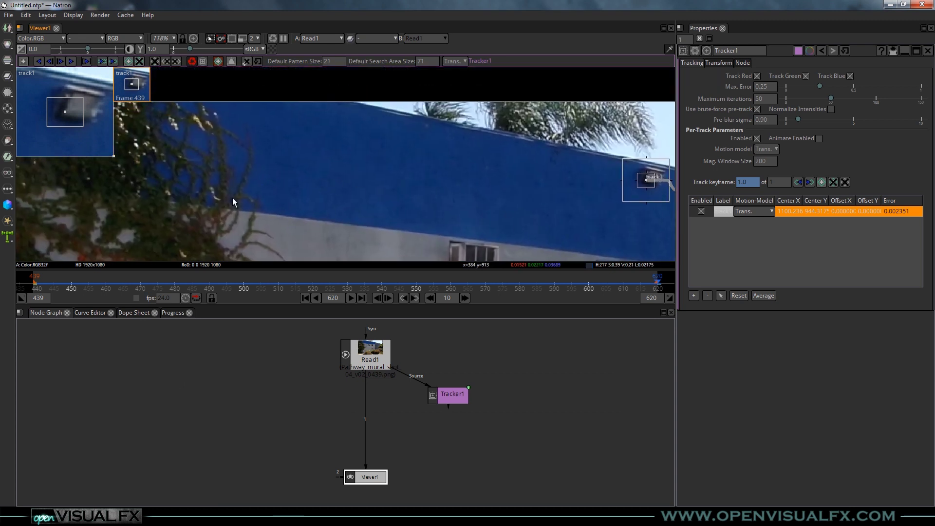
drag(232, 197, 381, 179)
scroll(381, 180, up, 1)
click(598, 280)
drag(582, 281, 227, 281)
drag(286, 286, 437, 281)
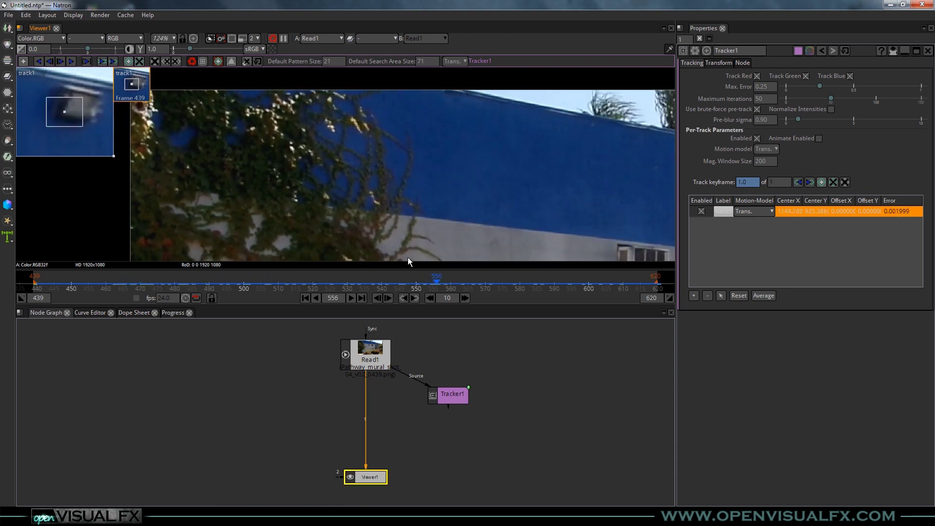
drag(527, 279, 421, 263)
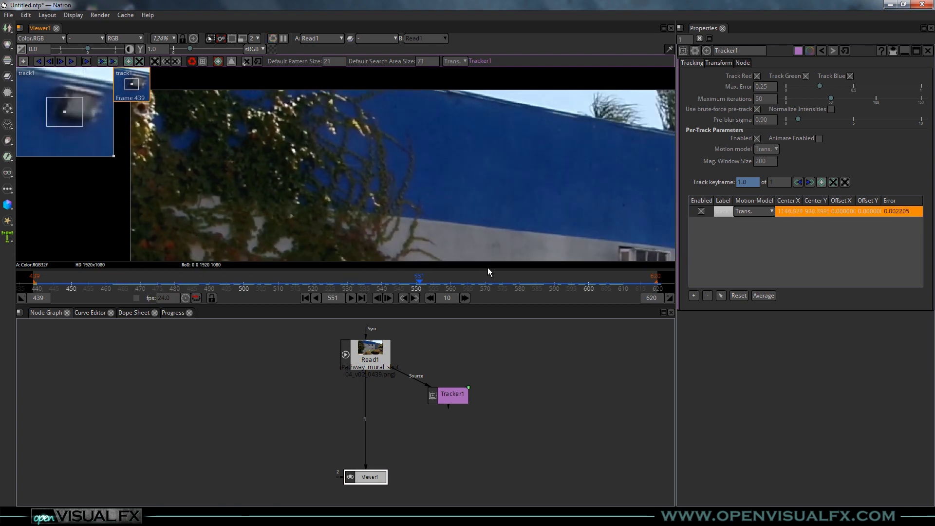
click(361, 298)
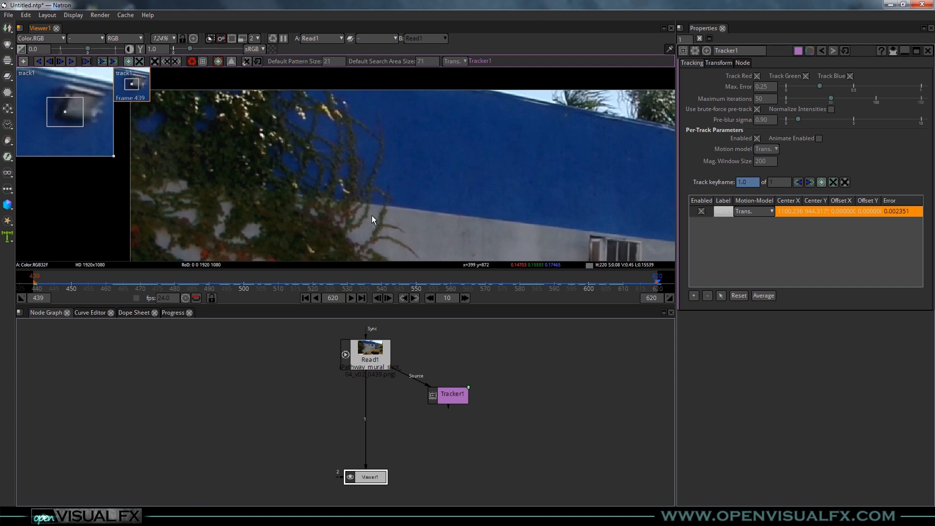
Step: Add track2 on the blue band's lower edge, enlarge its boxes, enable Center Viewer, and track backward
ctrl+alt+click(368, 181)
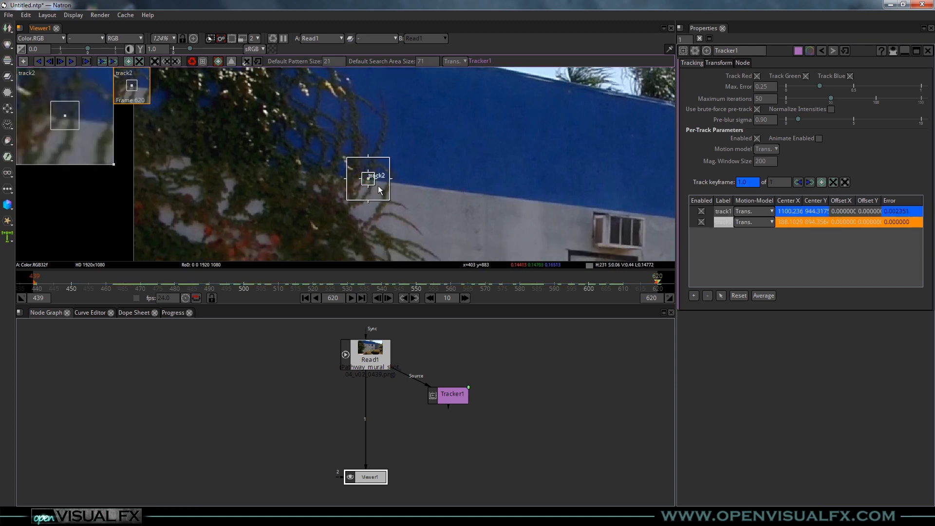
drag(376, 184, 368, 180)
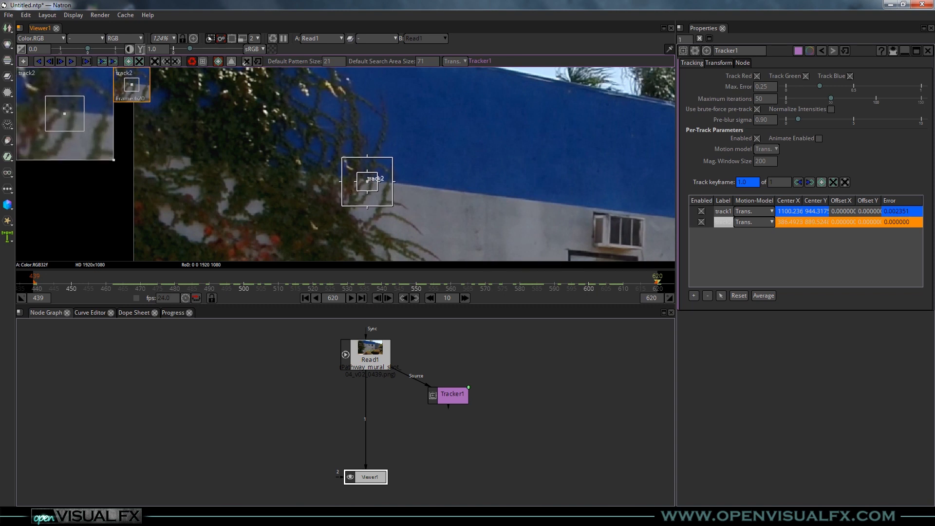
click(202, 61)
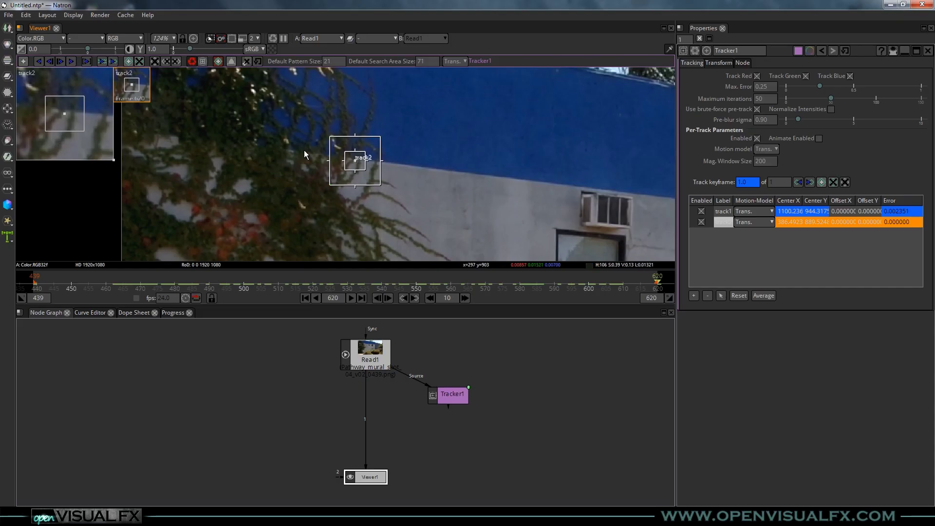
click(39, 61)
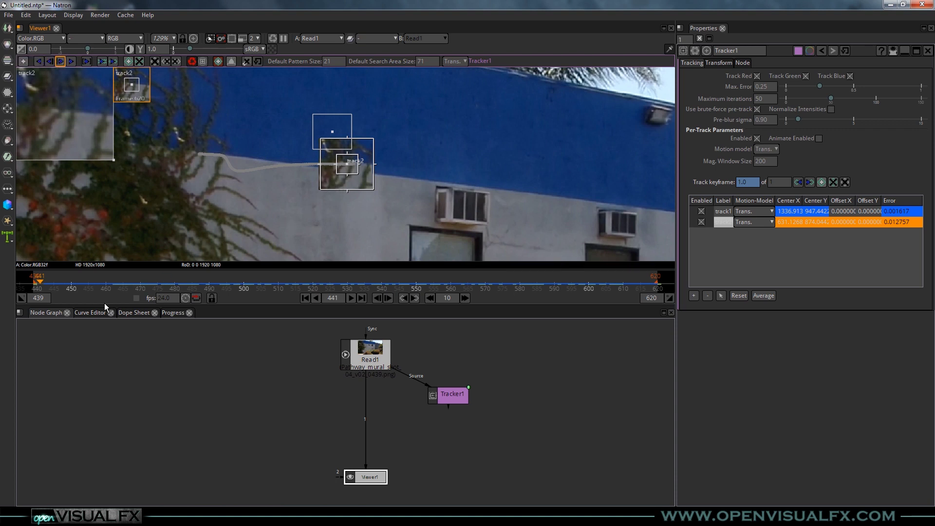
drag(101, 284, 47, 284)
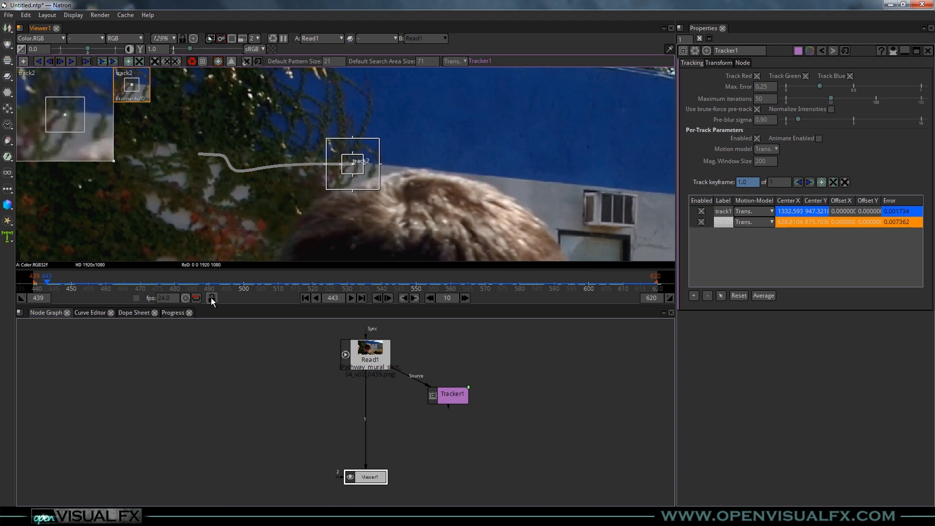
Step: Step through frames near the start to inspect track2's drift, then delete track2
key(Right)
key(Right)
key(Right)
key(Right)
key(Right)
key(Right)
key(Right)
key(Right)
key(Right)
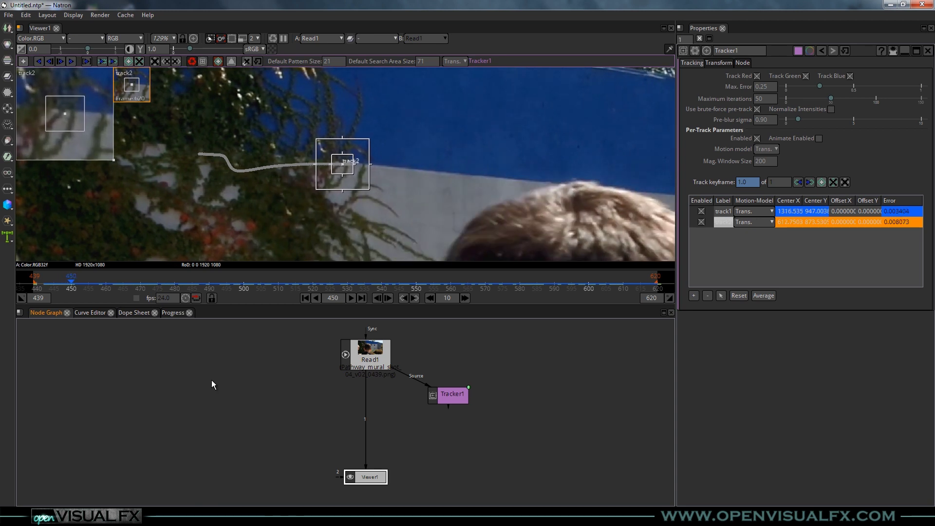
key(Left)
key(Left)
key(Left)
key(Left)
key(Left)
key(Left)
key(Left)
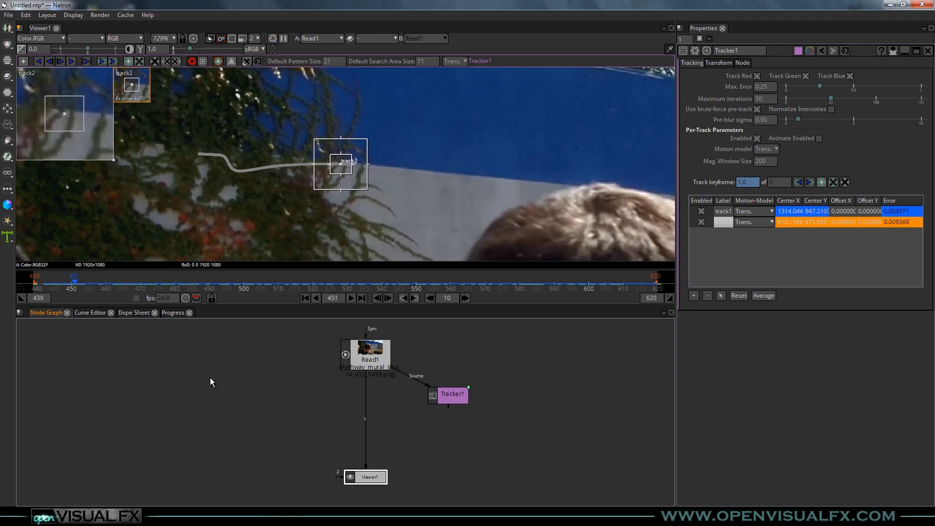
key(Left)
key(Left)
key(Left)
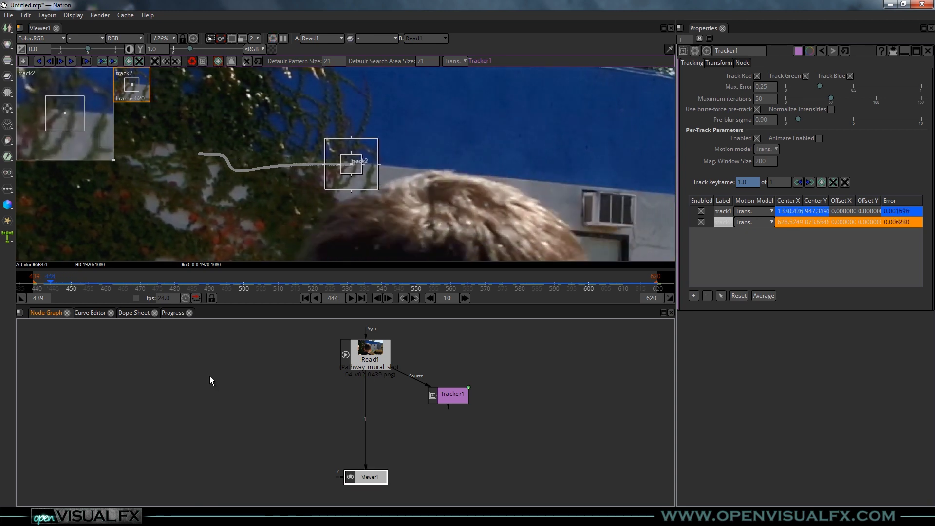
key(Left)
key(Left)
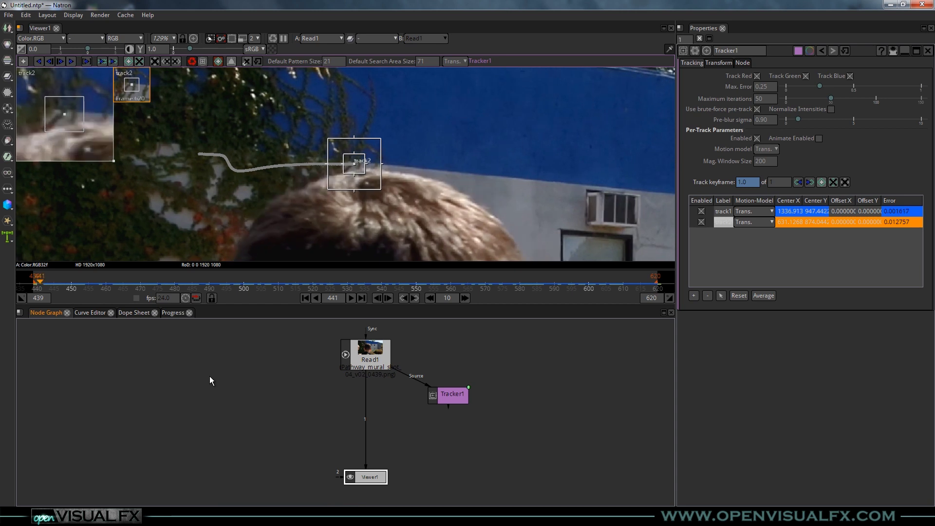
key(Right)
key(Right)
drag(226, 129, 305, 165)
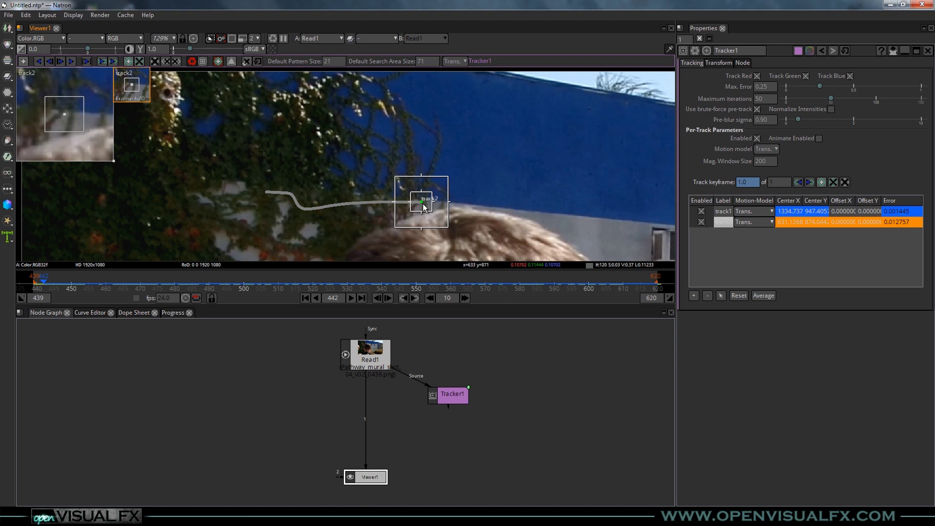
key(Delete)
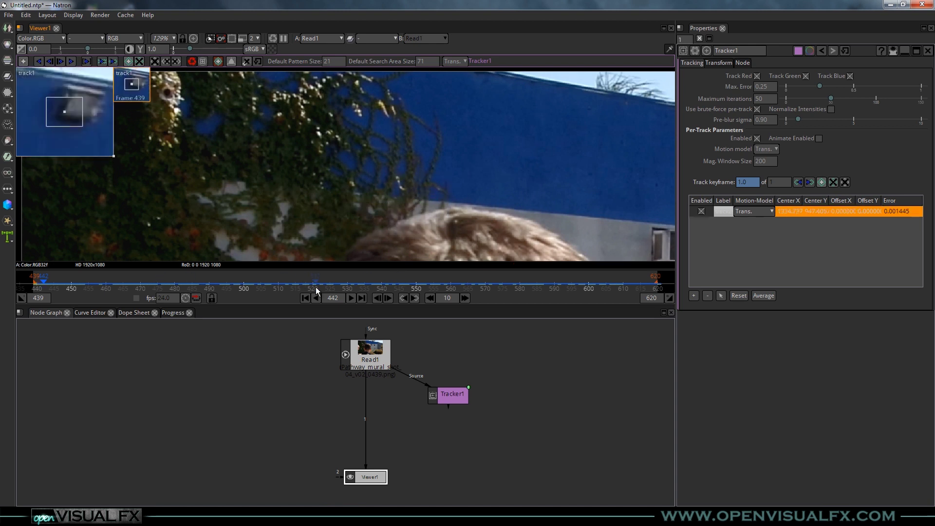
Step: Track track1 forward from frame 439, review around frame 459, and return to the first frame
click(305, 297)
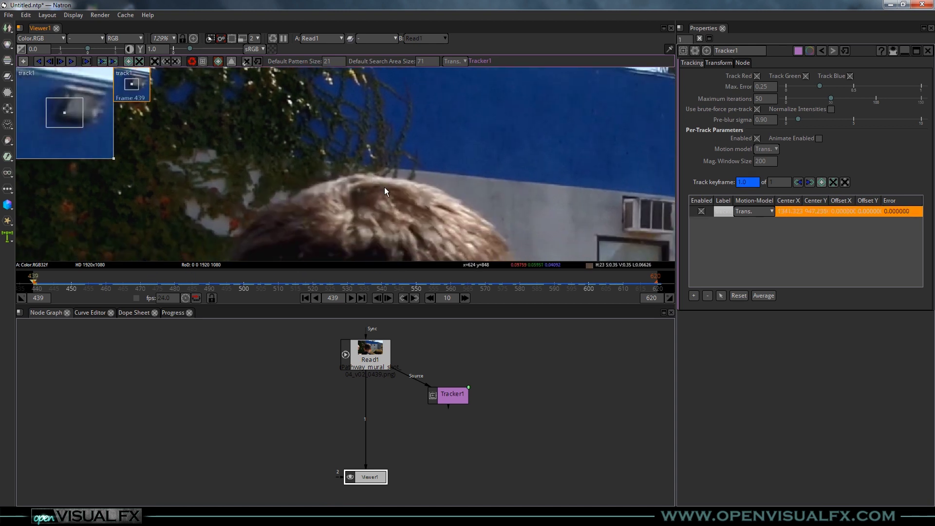
key(v)
drag(167, 270, 102, 280)
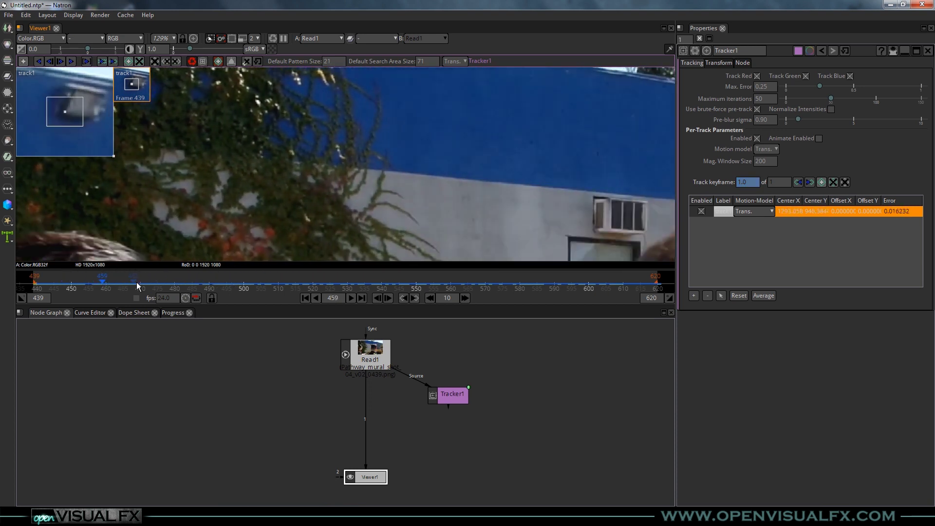
click(303, 297)
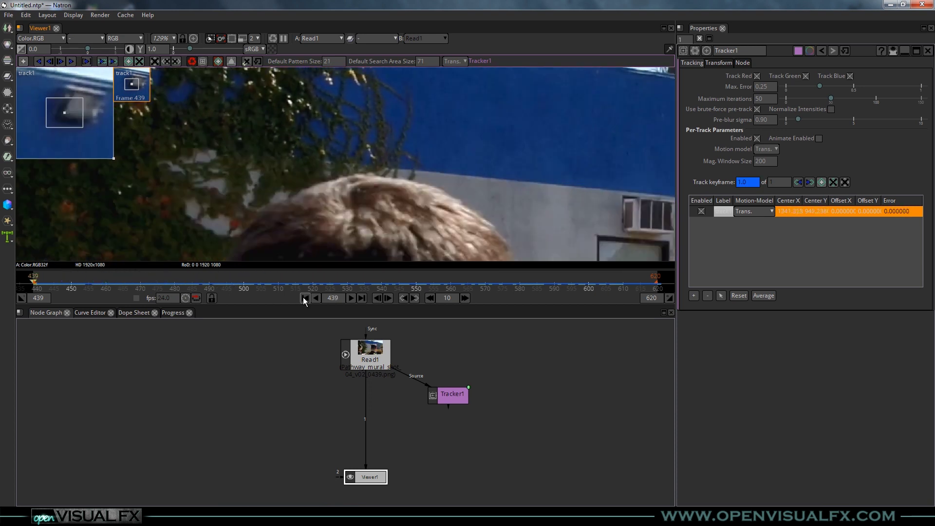
Step: Add a new track on the blue wall's top edge, resize it, track forward, then delete it
ctrl+alt+click(374, 155)
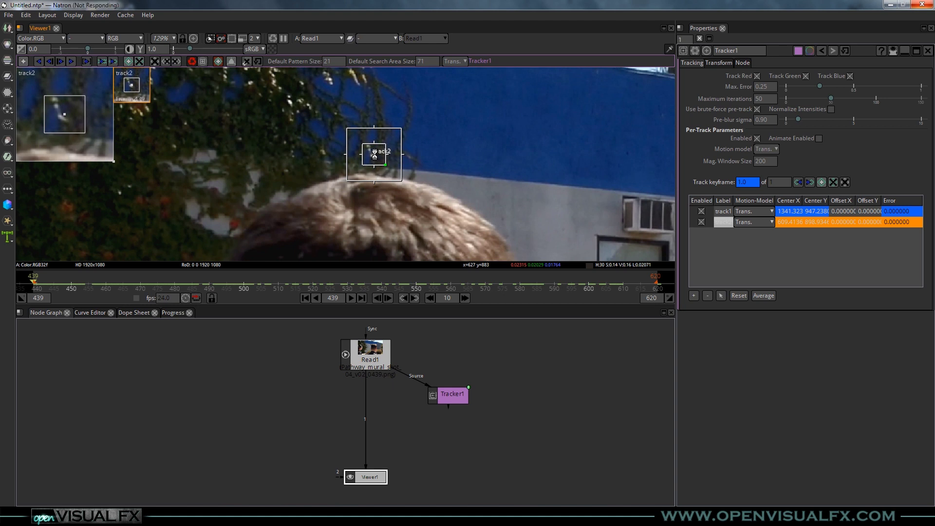
mouse_move(375, 155)
mouse_down()
mouse_move(377, 143)
mouse_move(364, 151)
mouse_up()
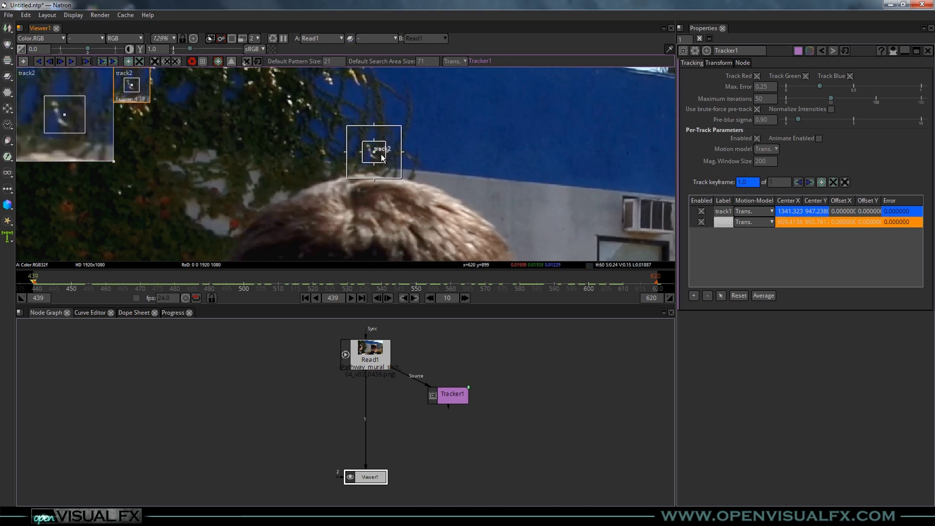
drag(387, 163, 402, 180)
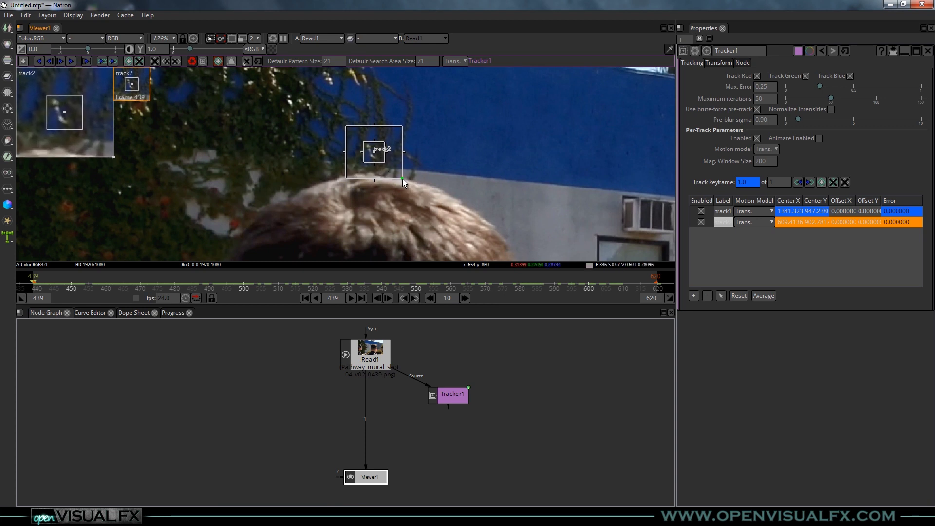
click(71, 61)
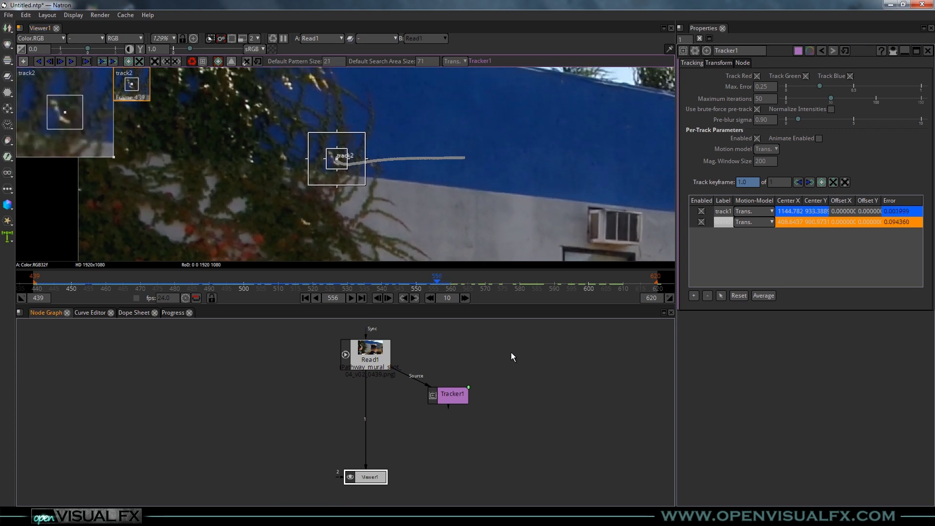
key(Left)
key(Left)
key(Left)
key(Left)
key(Left)
key(Left)
key(Left)
key(Delete)
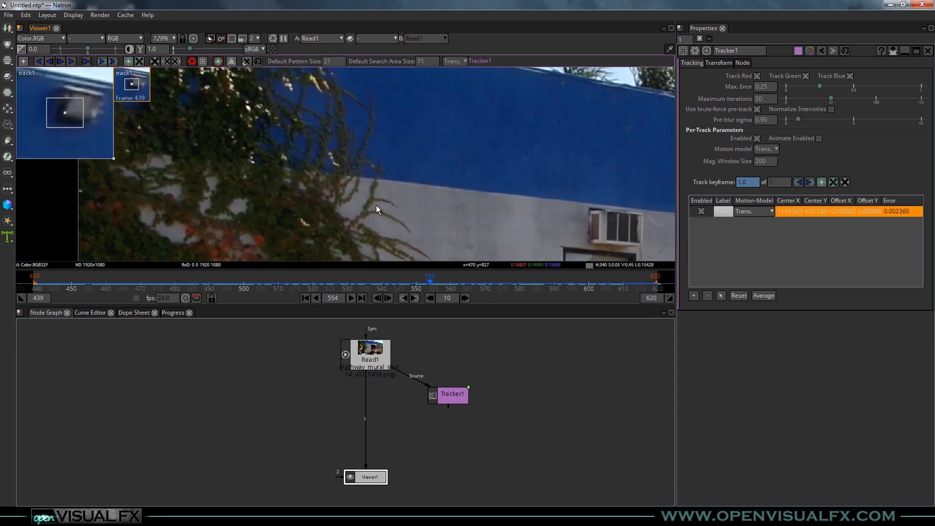
Step: At the first frame, add a new second track on the upper wall corner and nudge it into place
click(305, 298)
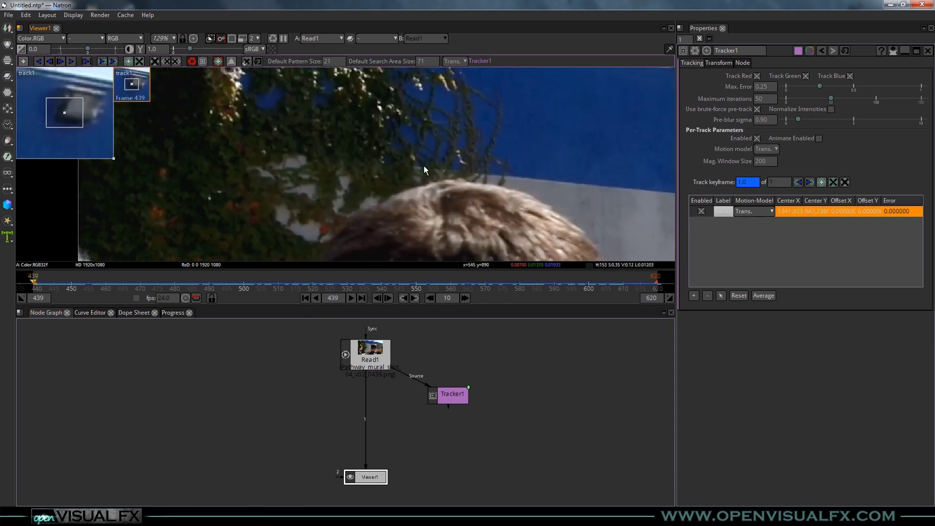
drag(424, 170, 341, 203)
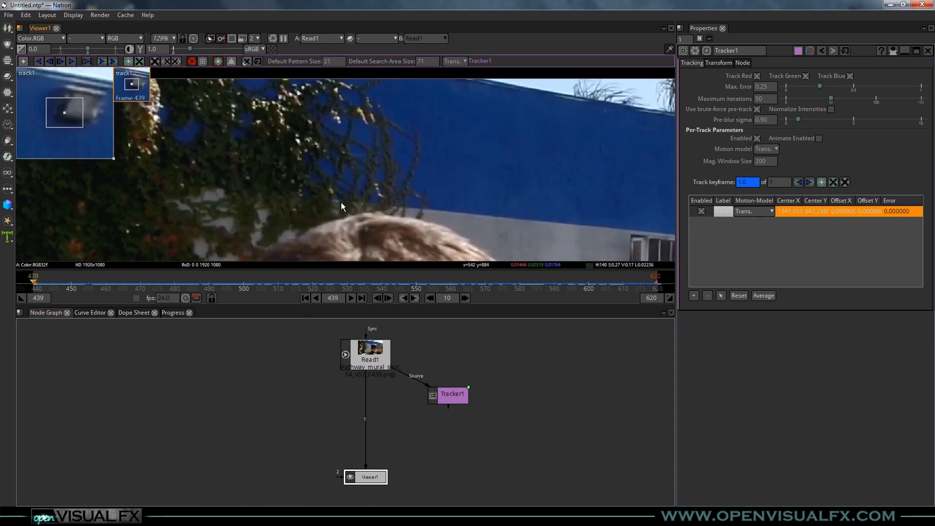
ctrl+alt+click(343, 167)
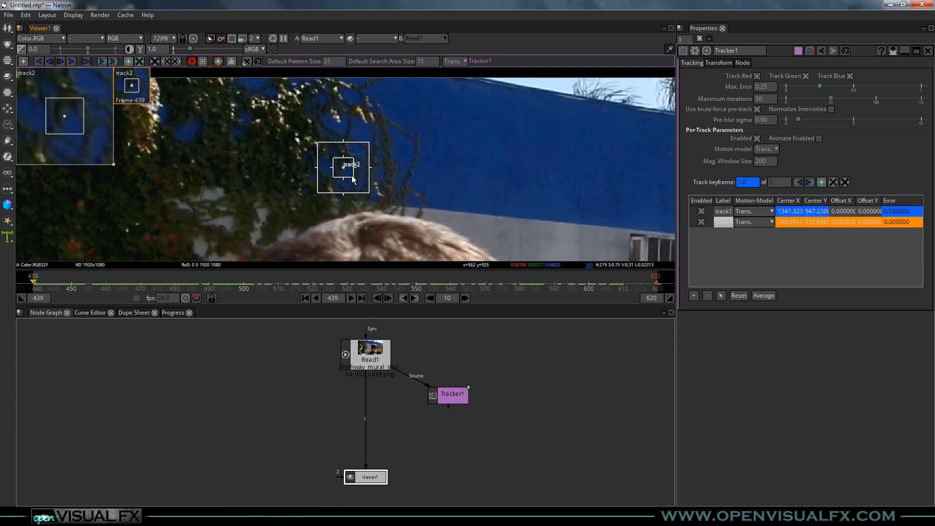
drag(343, 167, 369, 198)
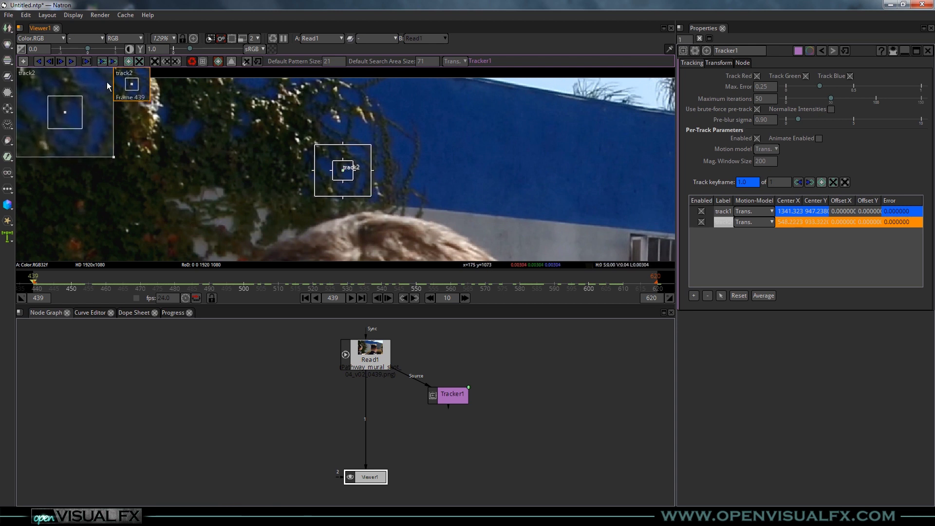
Step: Track the new second point forward to frame 620 and select its label cell
click(71, 58)
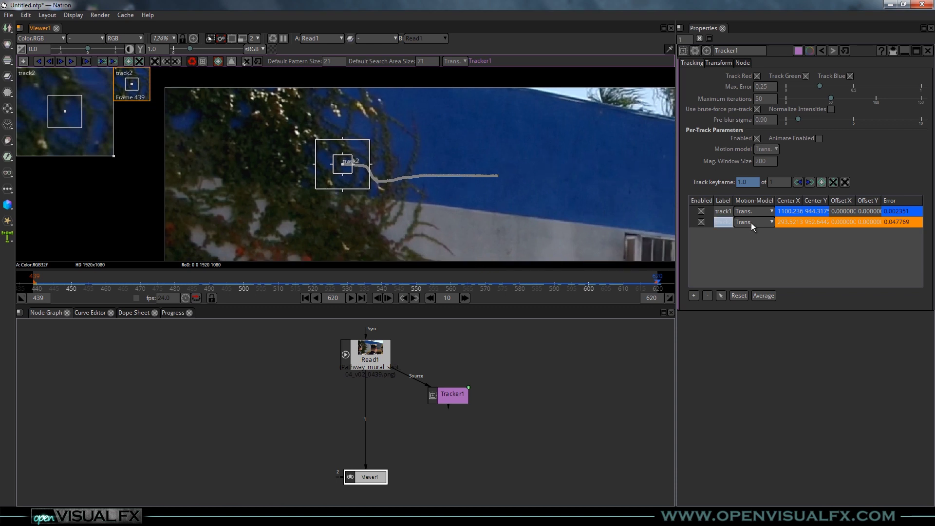
click(728, 222)
click(723, 211)
Step: Label the second track UL and the first track UR in the track table
click(723, 222)
text(UL)
click(722, 212)
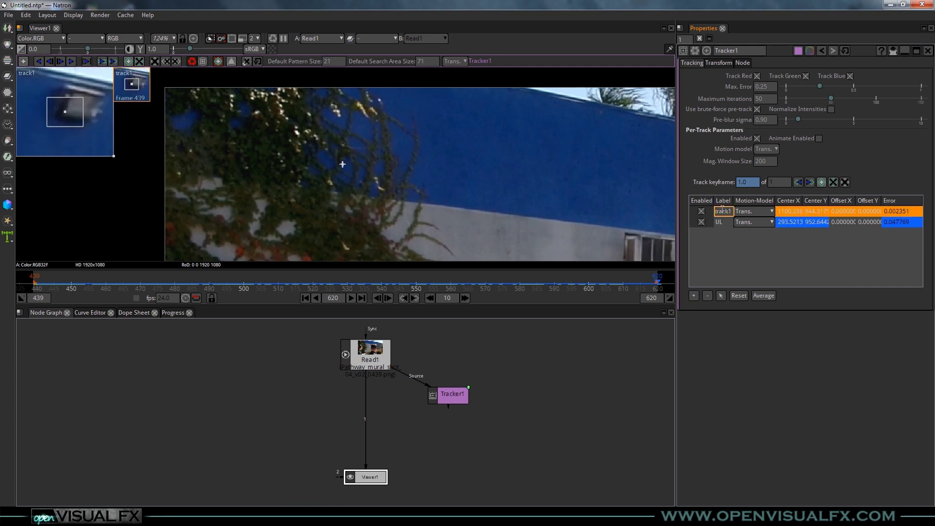
double_click(723, 211)
text(UL)
key(Return)
Step: Bring the lower wall and shrubs into view in the viewer
scroll(494, 165, down, 3)
drag(528, 196, 318, 210)
key(z)
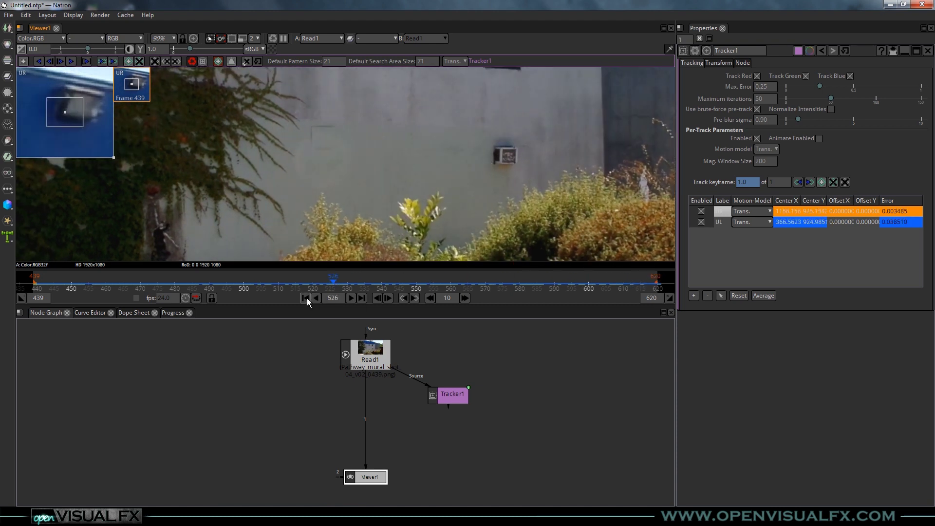
Step: At the first frame, place a third track on the air-conditioning unit on the right side of the wall
click(305, 298)
drag(548, 173, 310, 135)
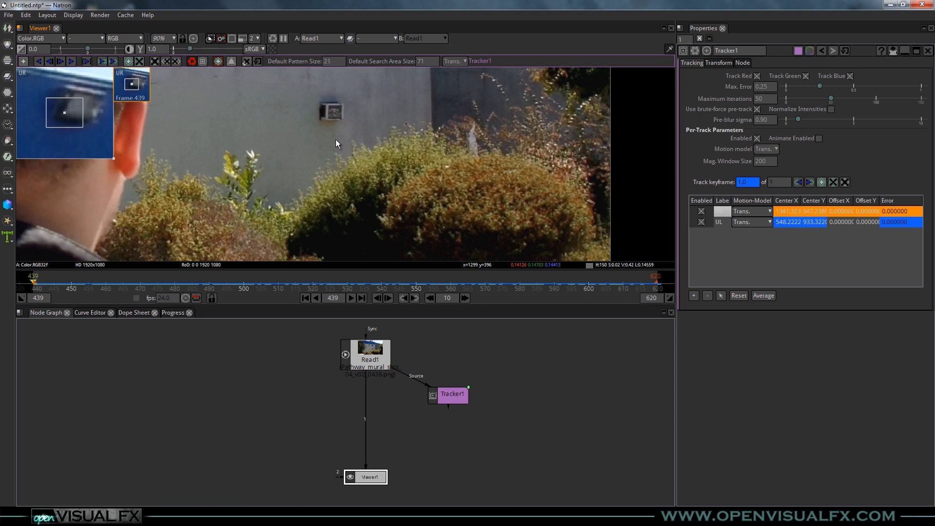
ctrl+alt+click(326, 118)
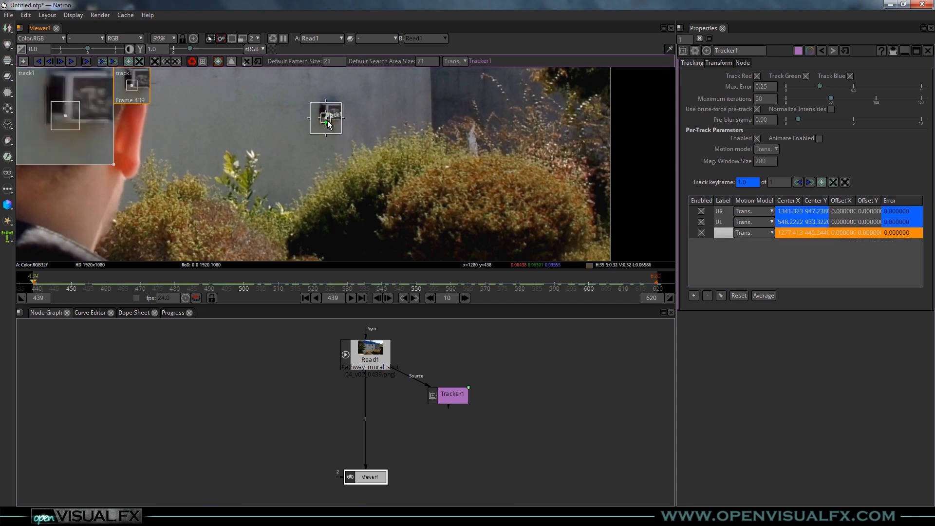
Step: Nudge the third track into place and track it forward a few frames
scroll(327, 123, up, 2)
drag(329, 120, 327, 119)
drag(267, 129, 264, 168)
click(71, 61)
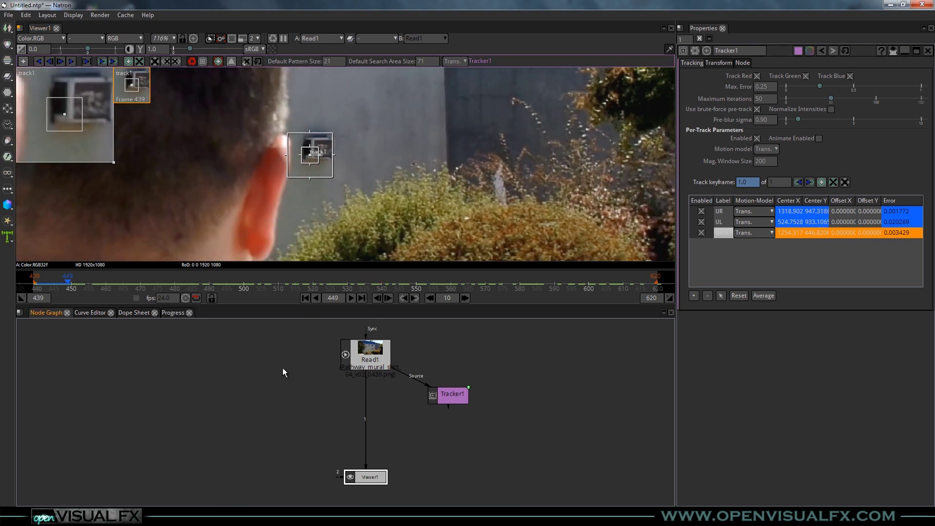
Step: At frame 449, offset the third track's search area onto the bush
key(Right)
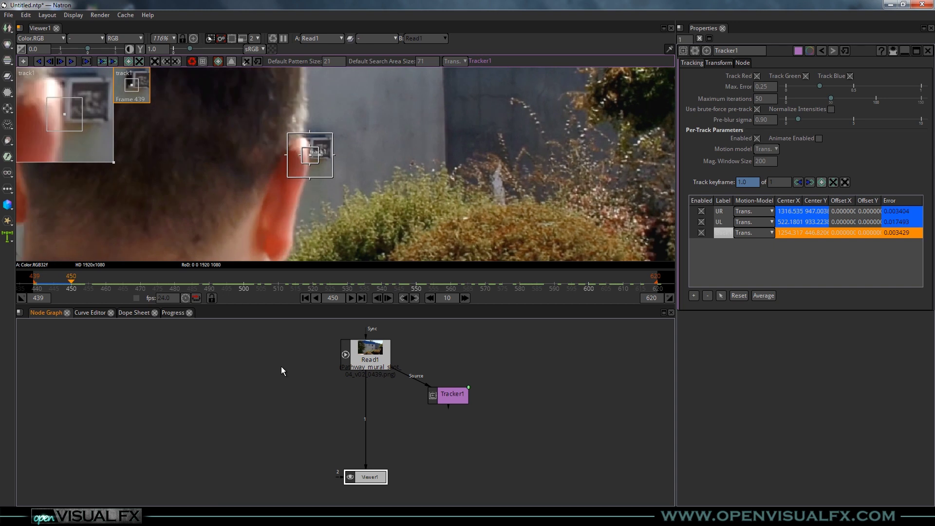
key(Left)
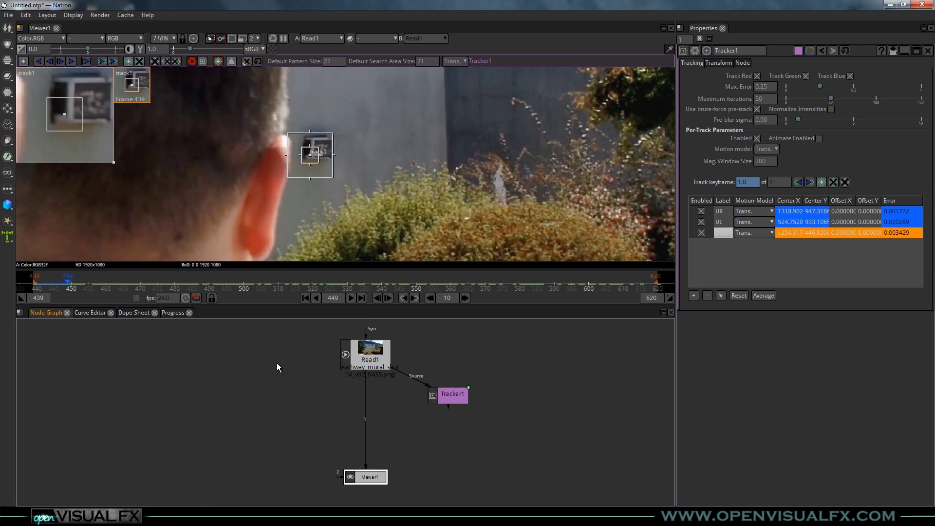
drag(413, 184, 364, 124)
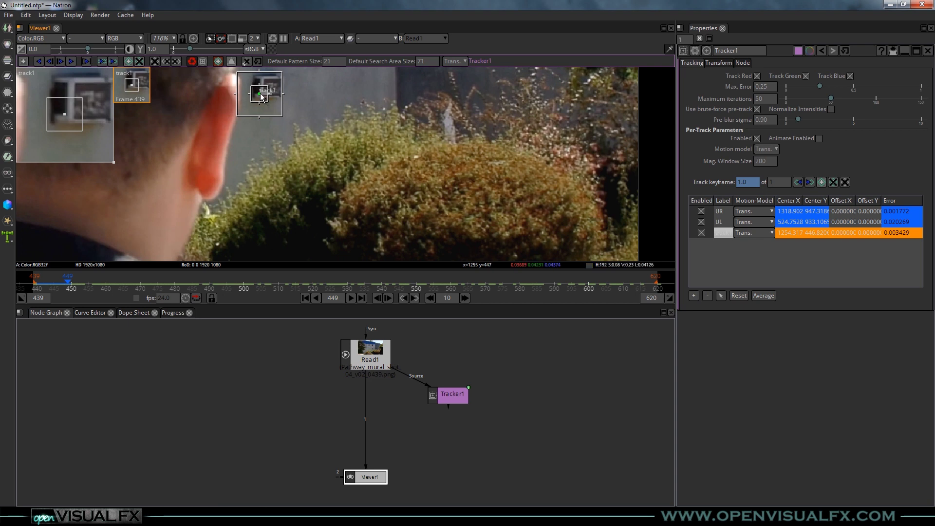
drag(260, 97, 540, 211)
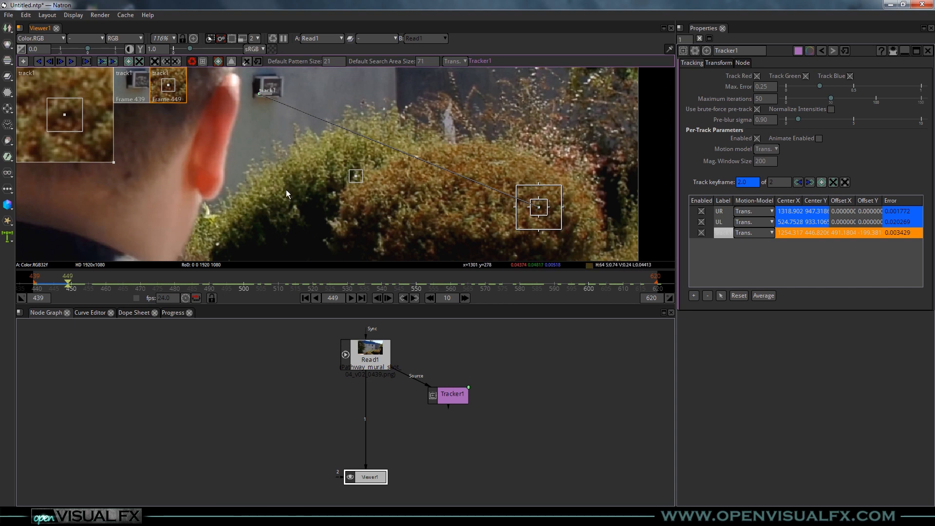
Step: Set the third track's Offset X and Offset Y to 0
click(60, 61)
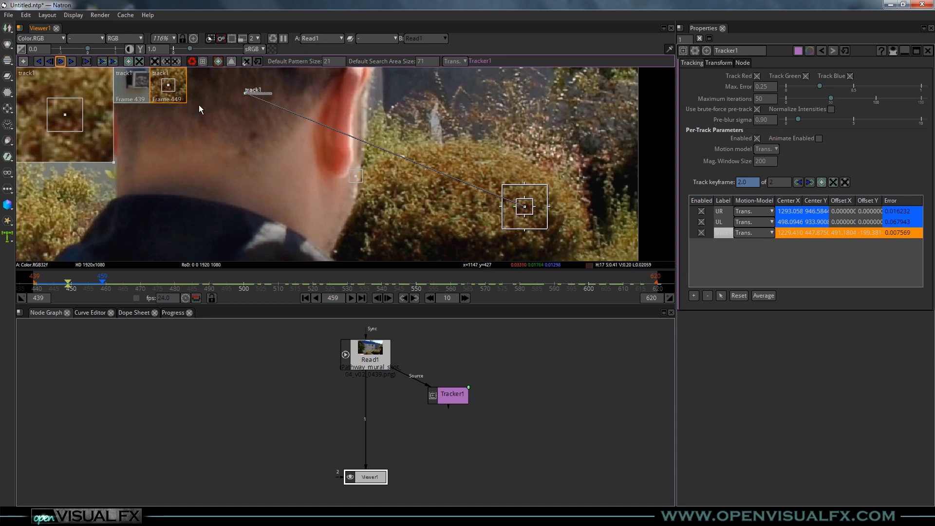
click(60, 60)
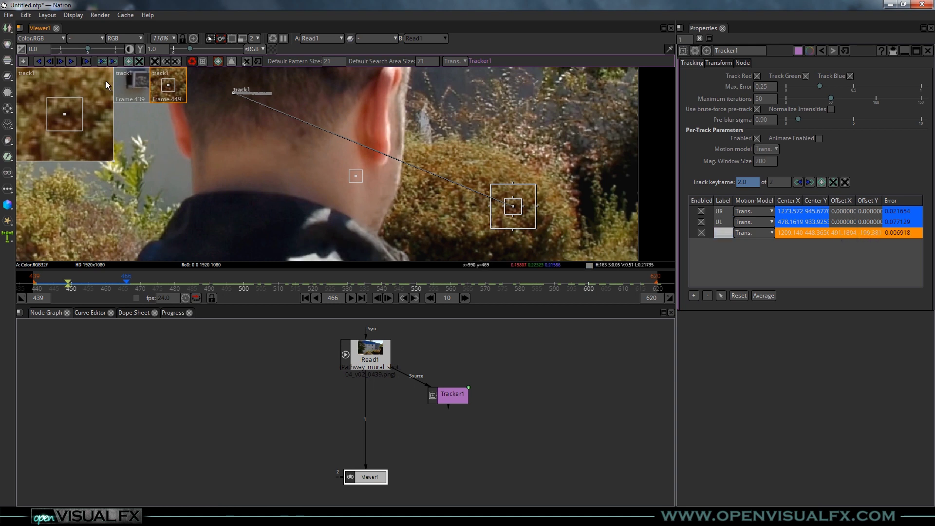
click(59, 59)
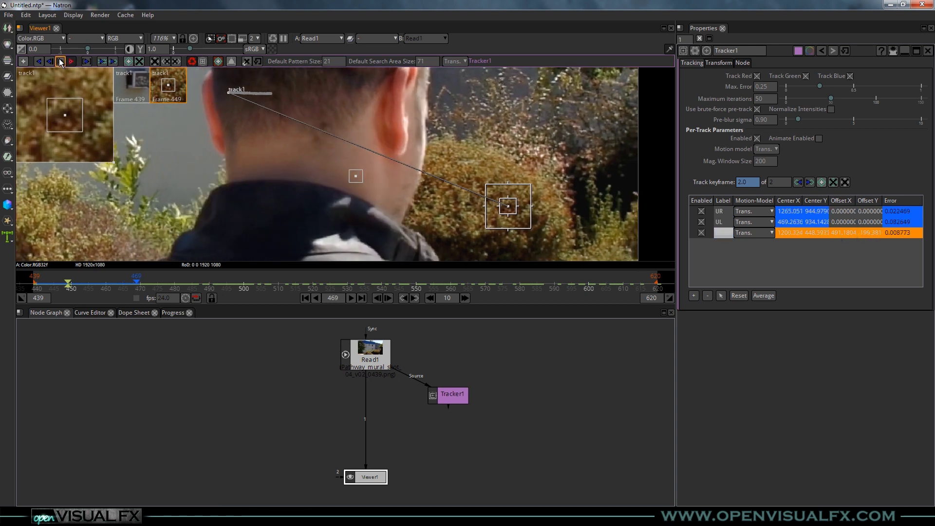
click(59, 61)
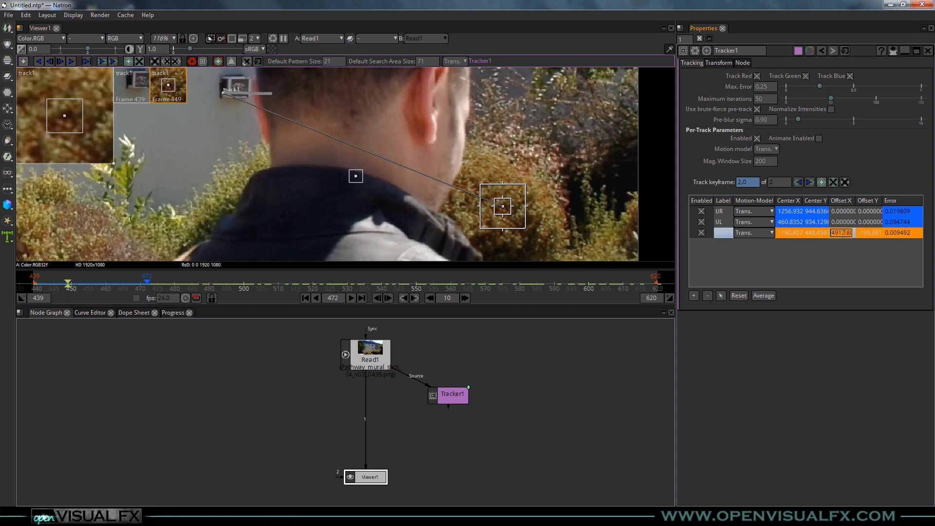
text(0)
key(Return)
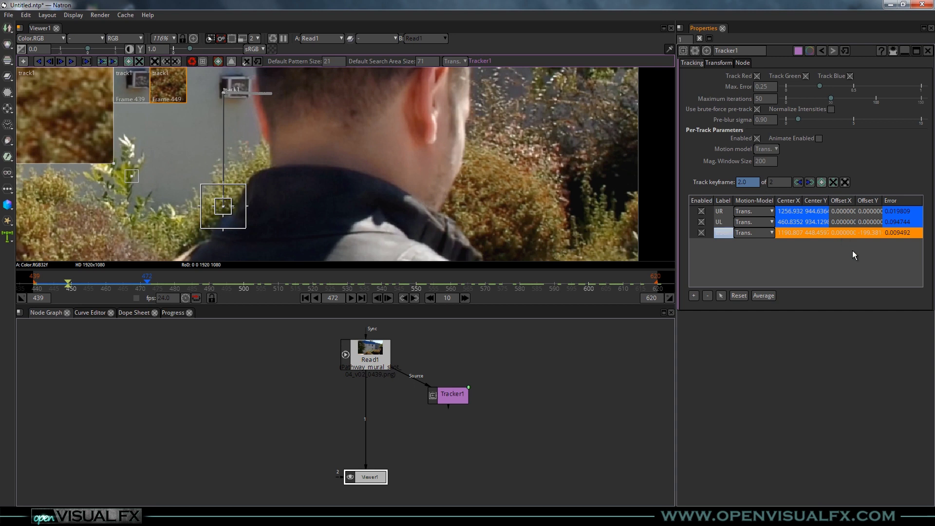
text(0)
key(Return)
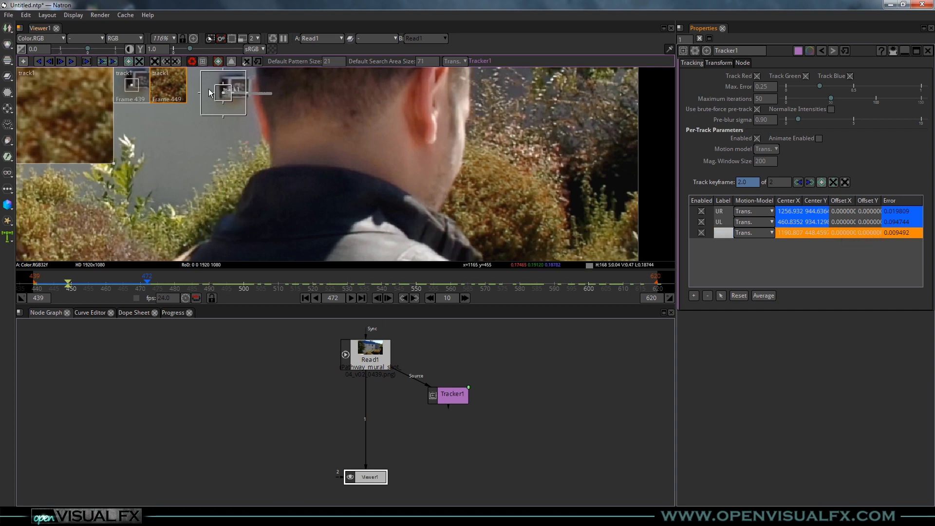
Step: Track forward, re-key the track box on the wall feature at frame 485, and resume tracking
drag(311, 153, 467, 233)
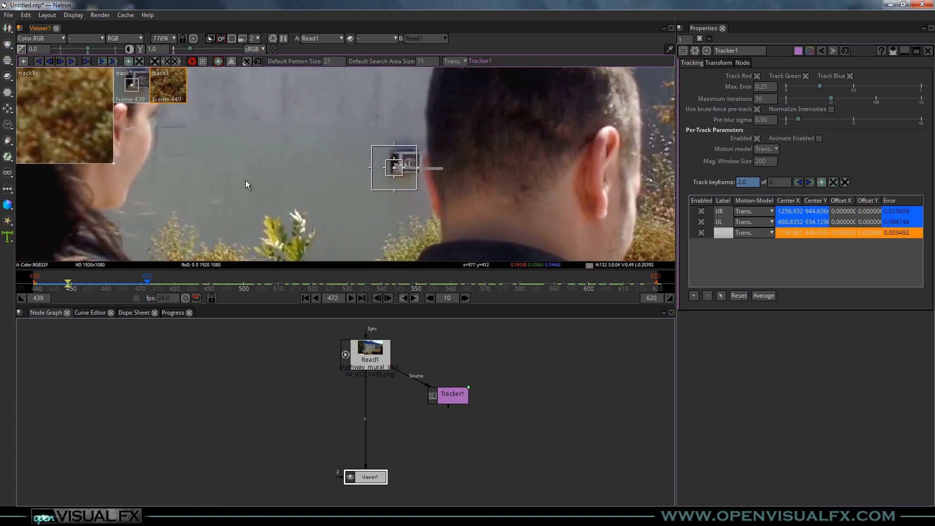
click(71, 62)
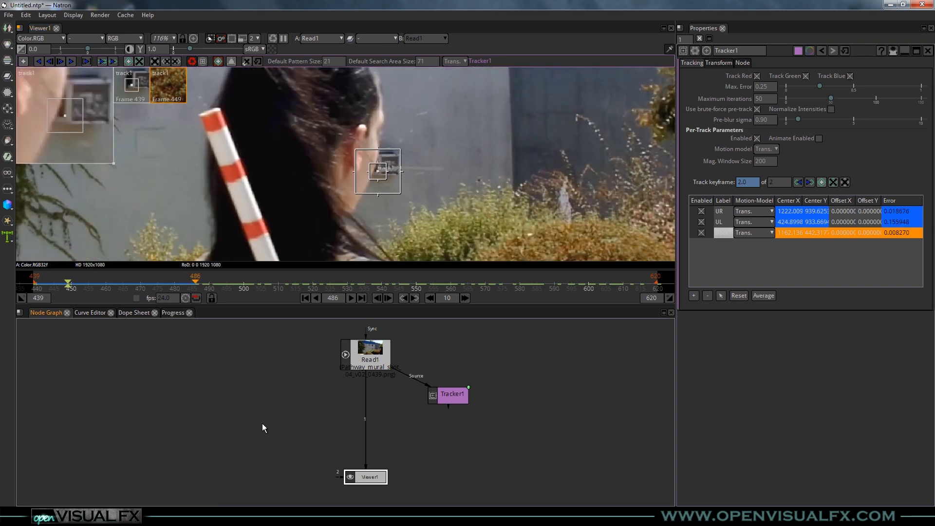
key(Left)
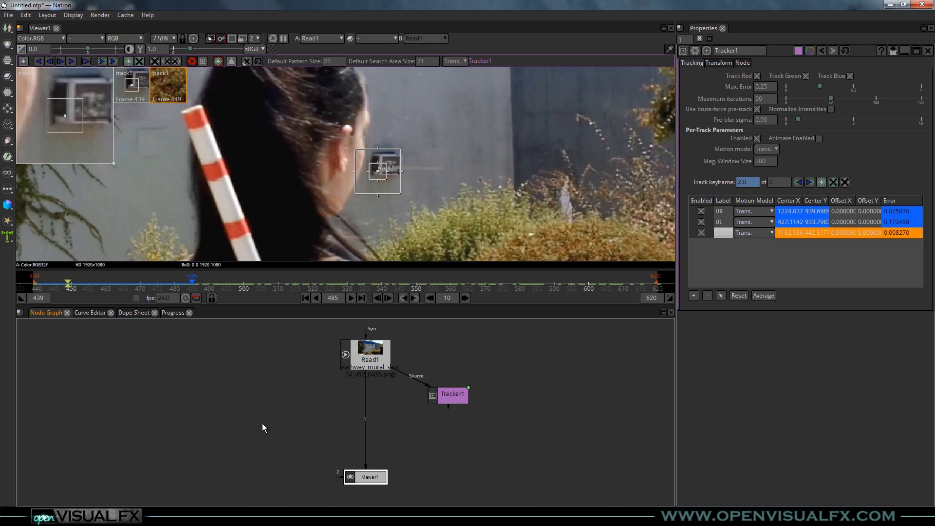
drag(440, 211, 387, 140)
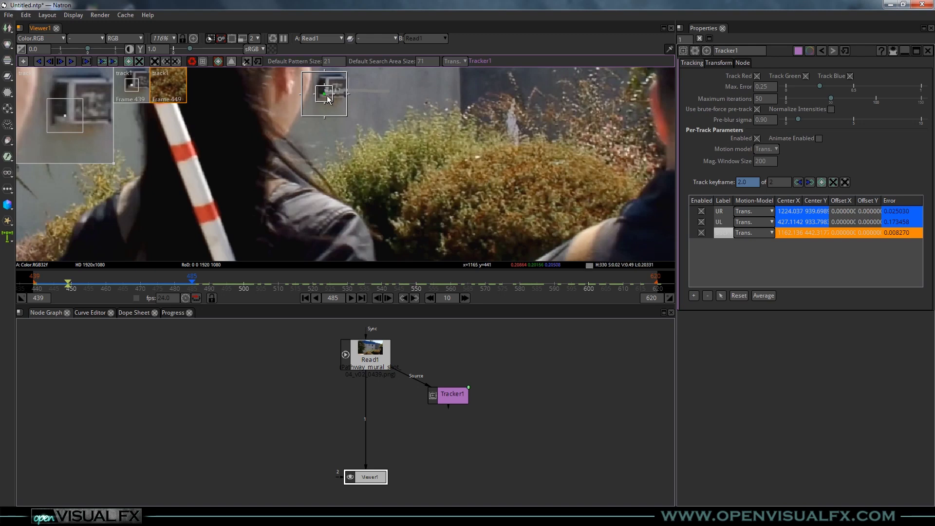
drag(324, 95, 601, 210)
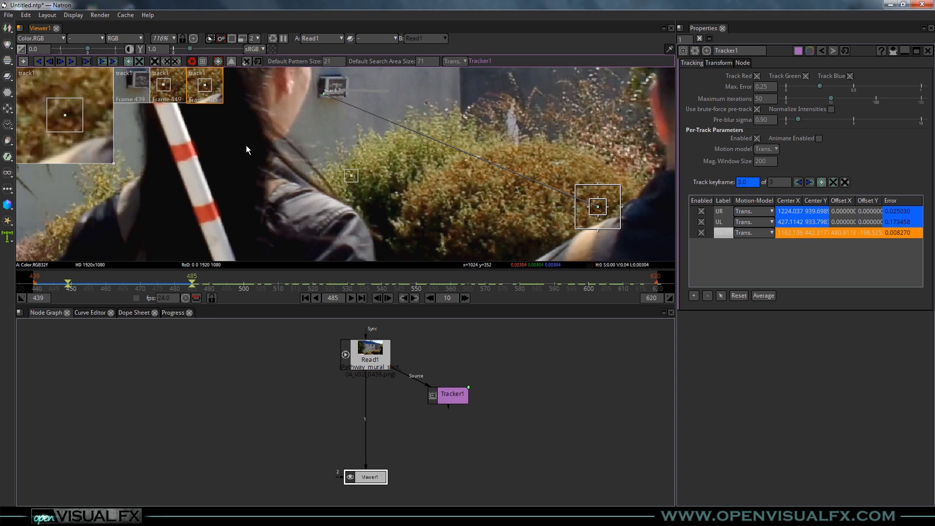
click(59, 61)
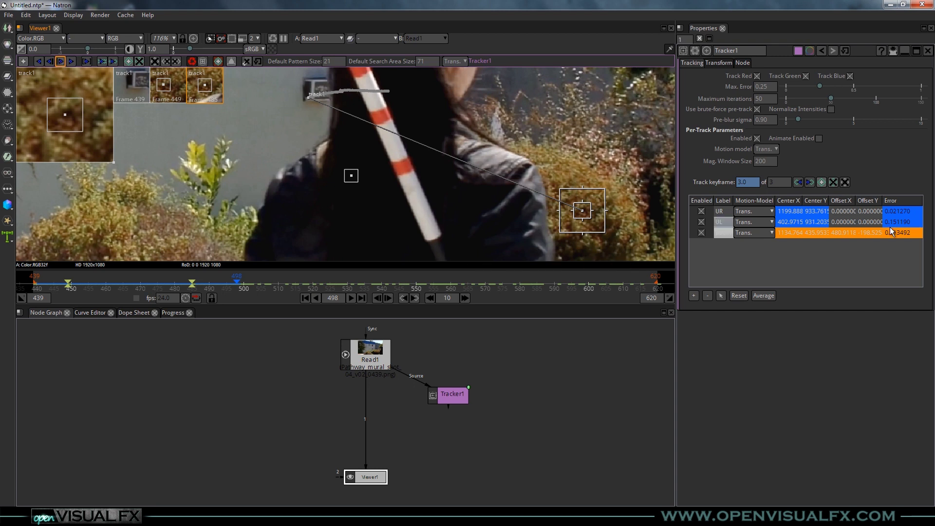
Step: Reset the third track's Offset X and Offset Y to 0 again
text(0)
key(Return)
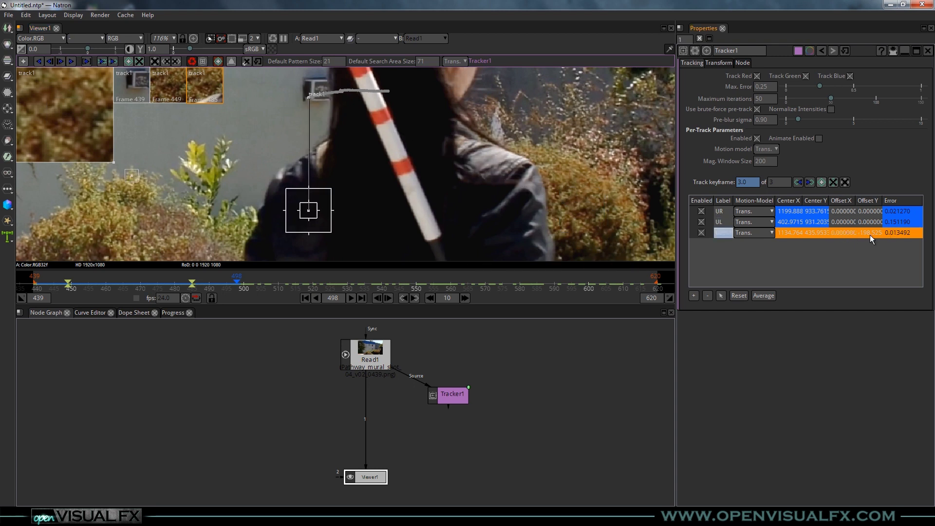
click(861, 259)
click(868, 232)
double_click(868, 232)
text(0)
key(Return)
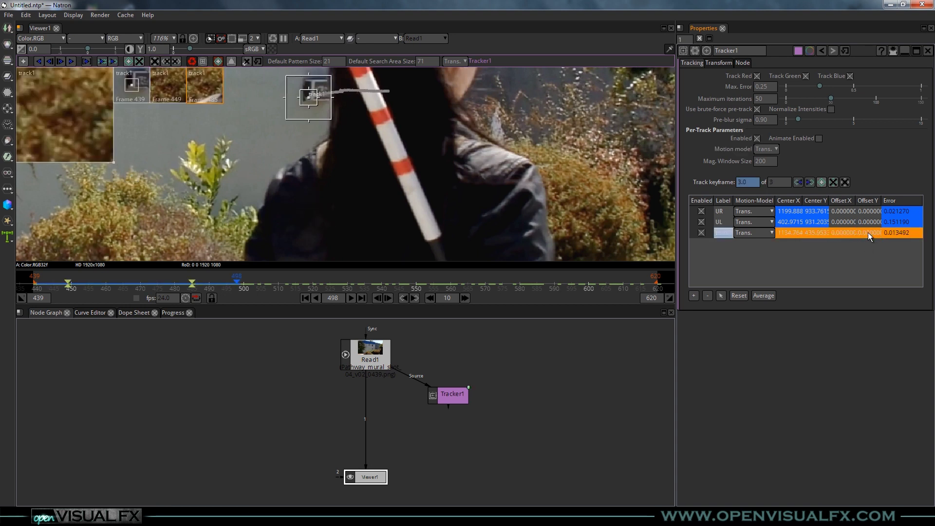
Step: Track the third point forward from frame 498, then scrub back to about frame 469
scroll(337, 104, up, 4)
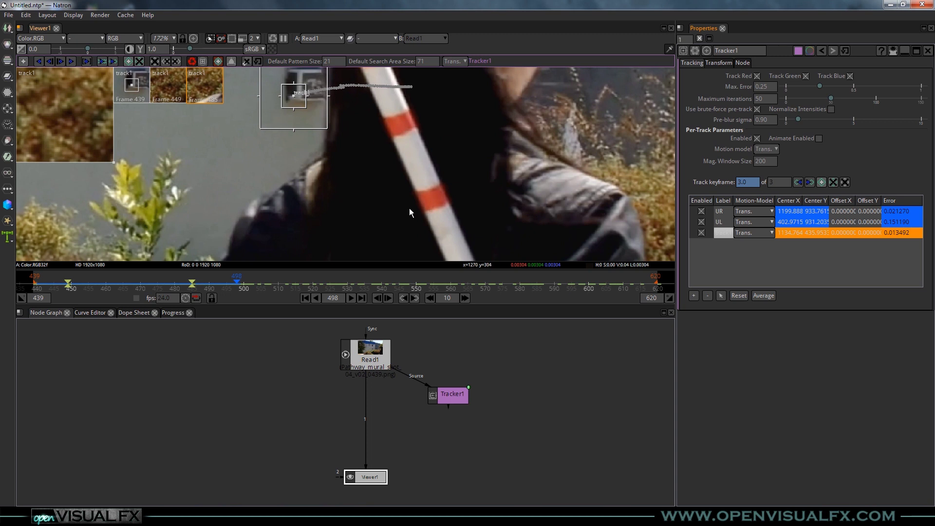
drag(363, 139, 415, 181)
scroll(398, 145, up, 10)
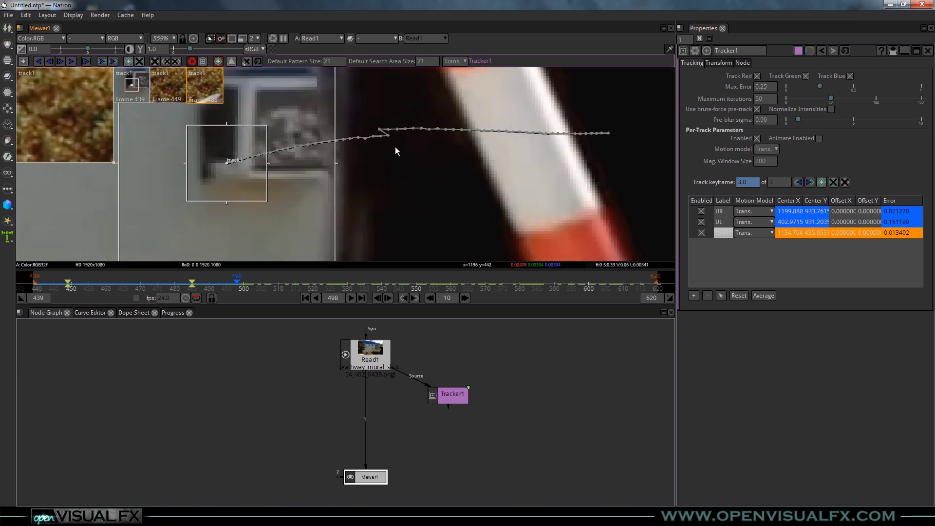
scroll(411, 156, down, 9)
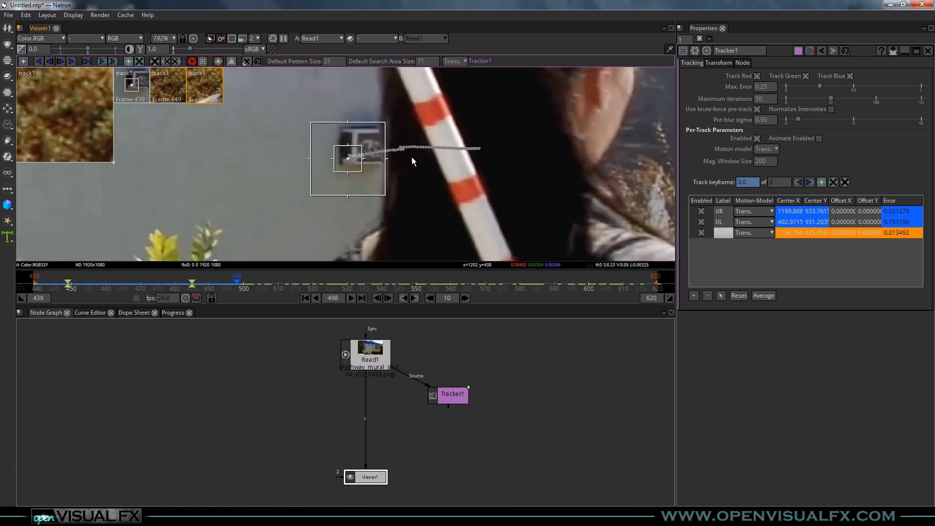
scroll(437, 161, down, 2)
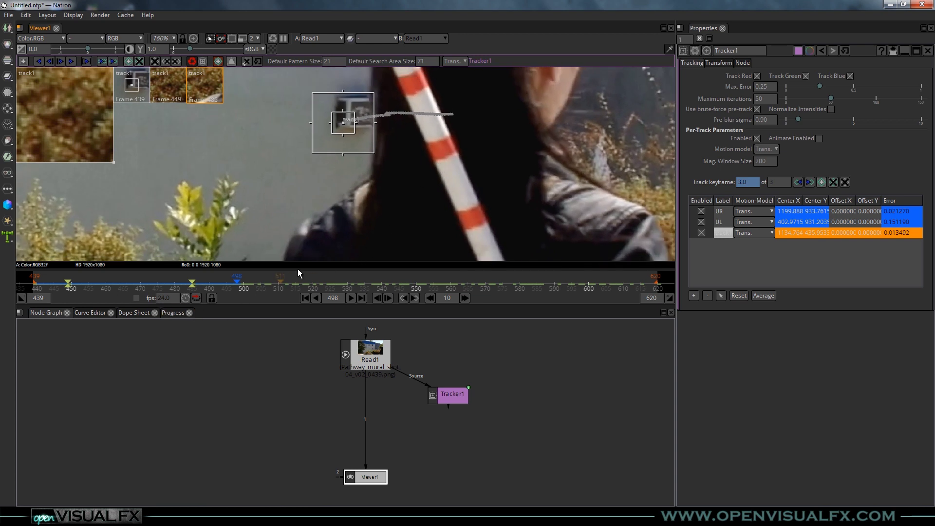
click(72, 61)
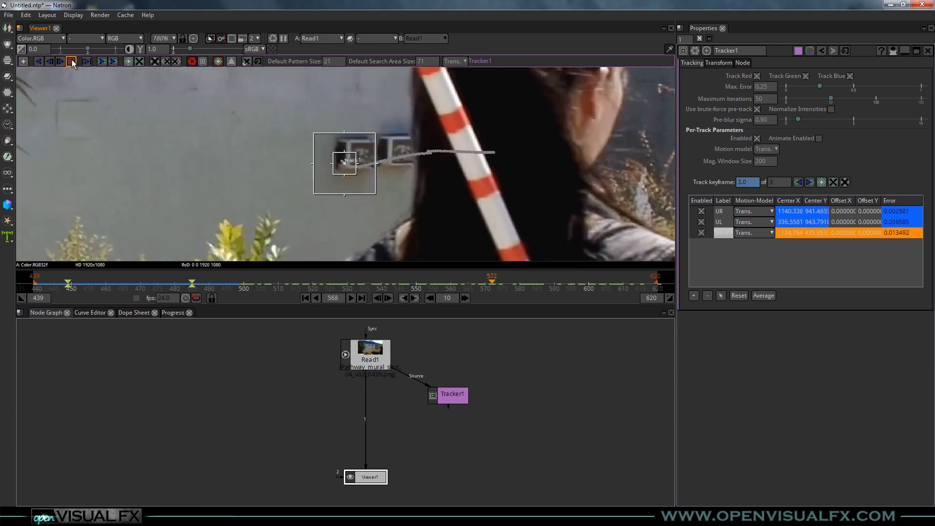
drag(630, 281, 149, 282)
Step: Step back and forth between frames 470 and 473 to inspect the third track
key(Right)
key(Right)
key(Right)
key(Left)
key(Left)
key(Left)
key(Left)
key(Right)
key(Left)
key(Right)
key(Right)
key(Left)
key(Right)
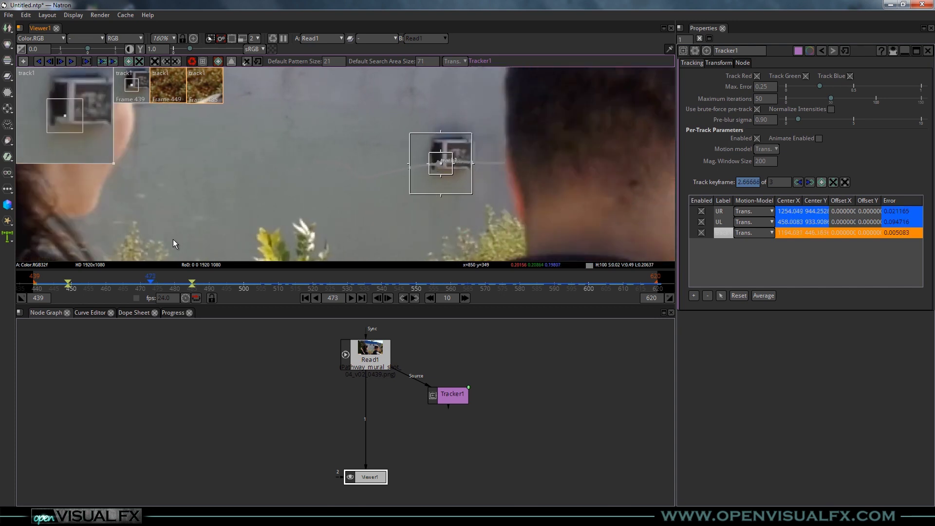
key(Left)
key(Left)
key(Left)
key(Left)
key(Right)
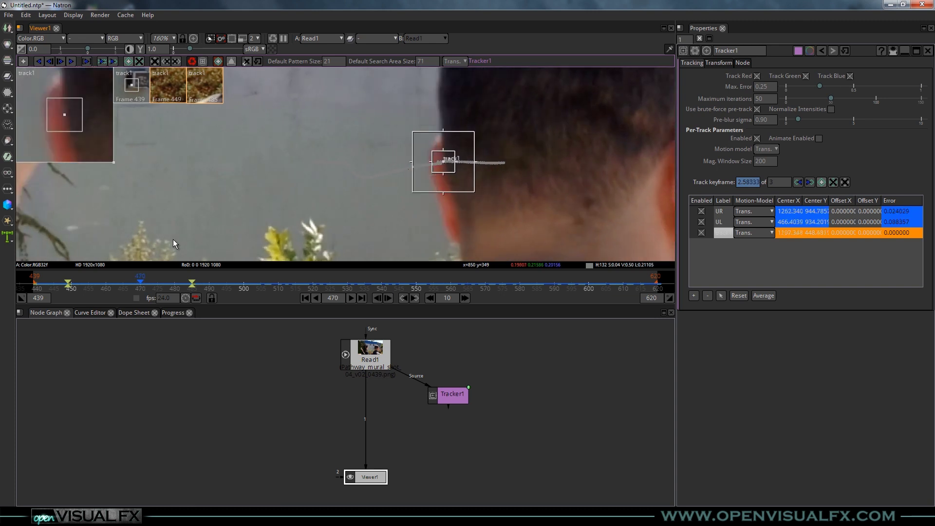
key(Right)
key(Left)
key(Right)
key(Right)
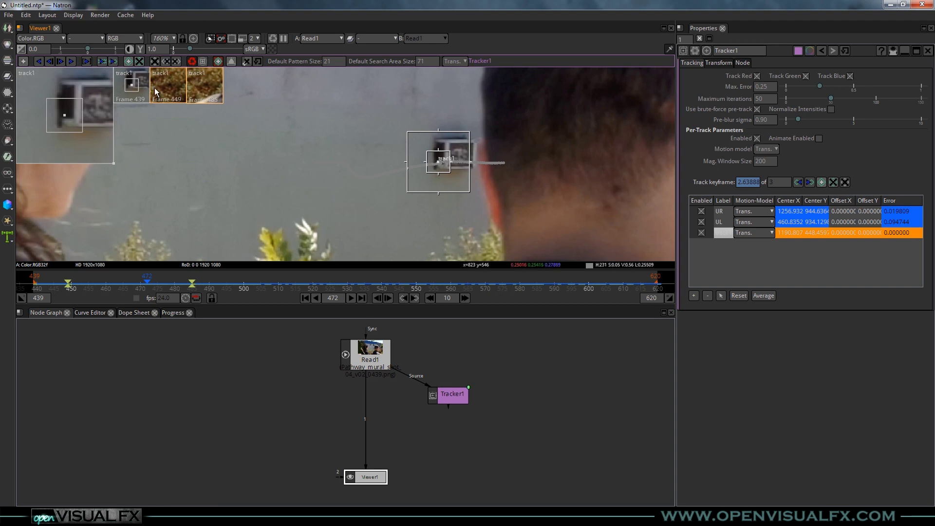
scroll(397, 160, up, 12)
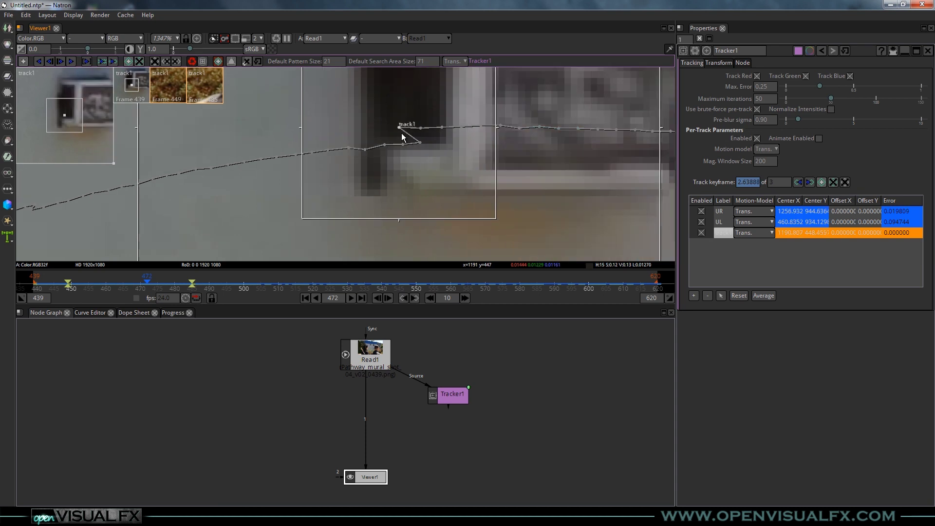
scroll(402, 137, down, 8)
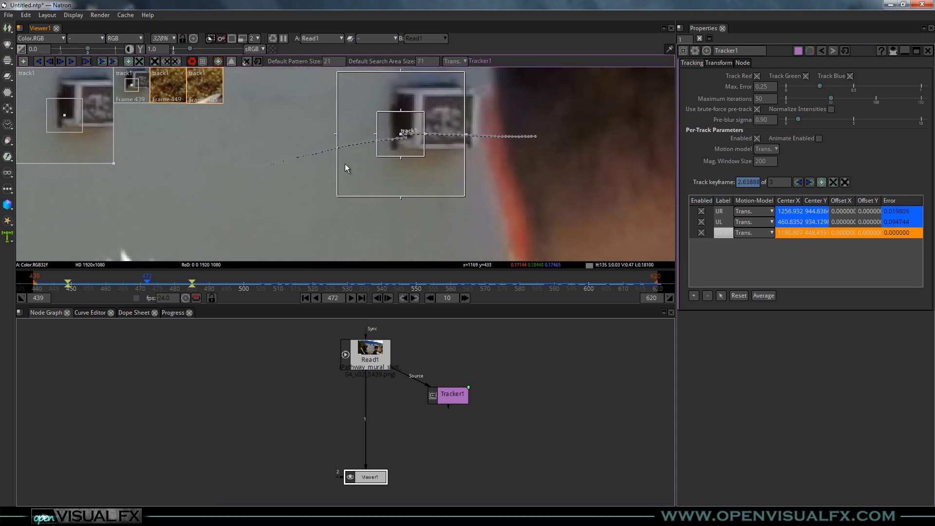
Step: Clear forward tracking, remove the frame-485 keyframe, clear backward, and key frame 472
click(174, 61)
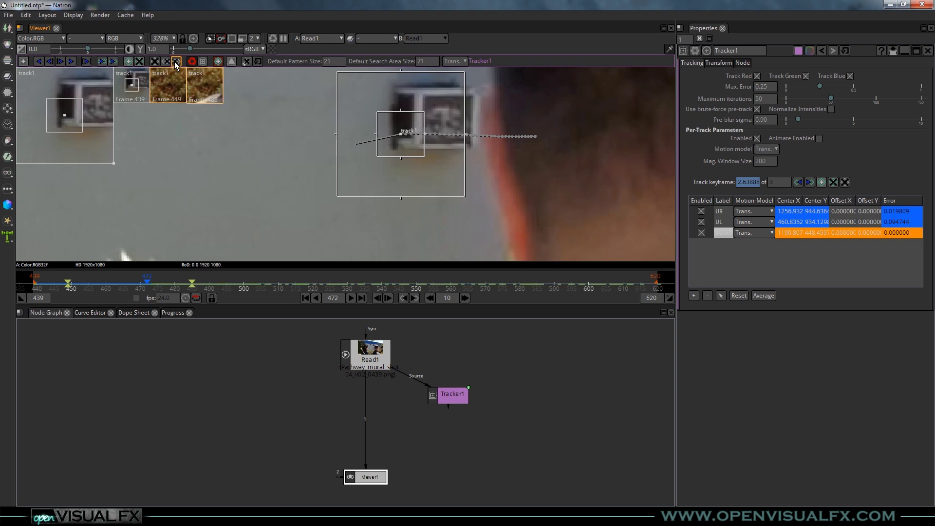
click(191, 285)
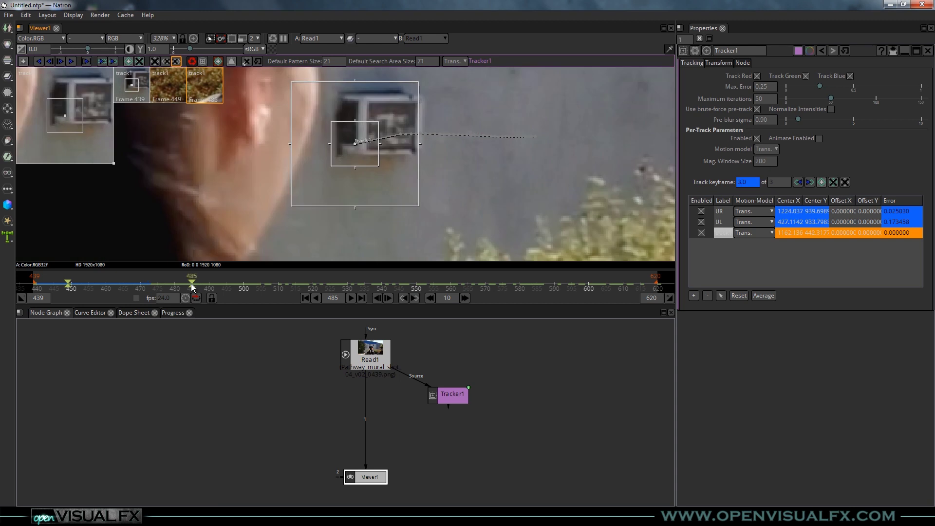
click(139, 62)
click(149, 279)
click(147, 278)
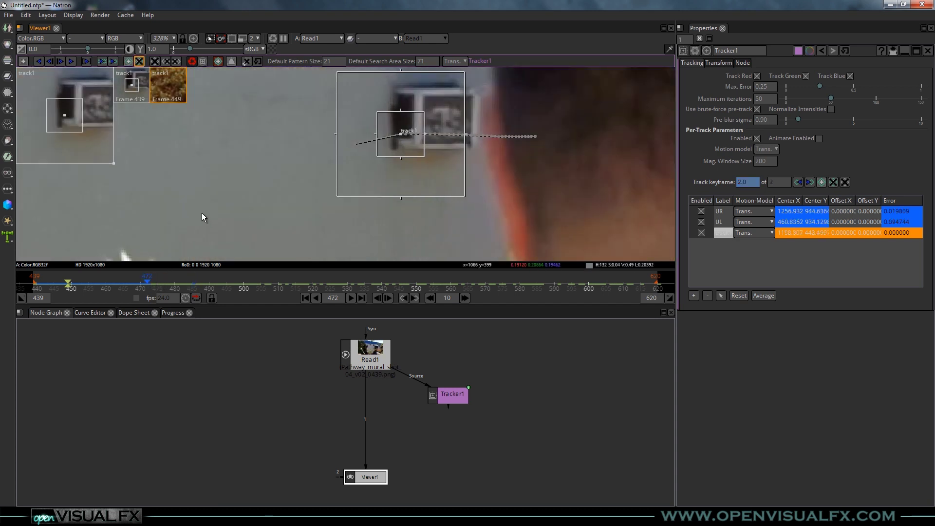
click(176, 60)
click(128, 60)
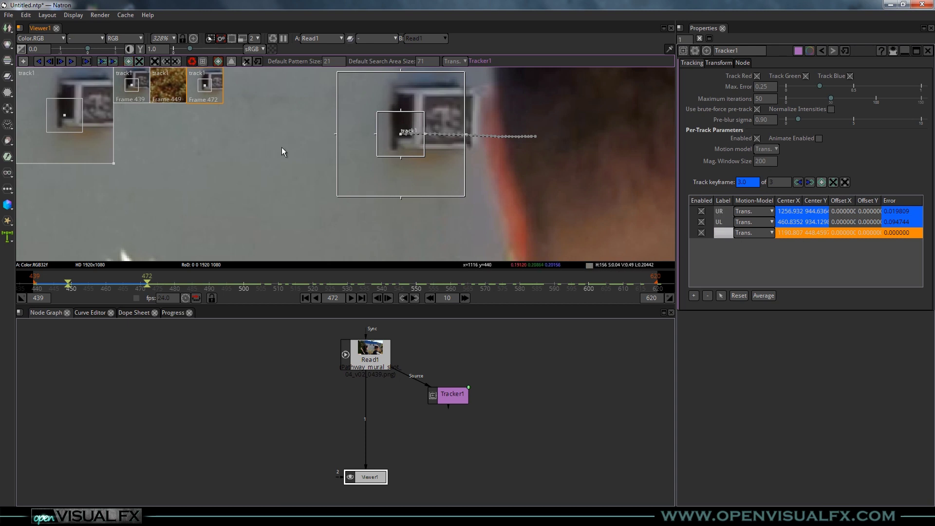
Step: Track the third point forward from frame 472
click(71, 60)
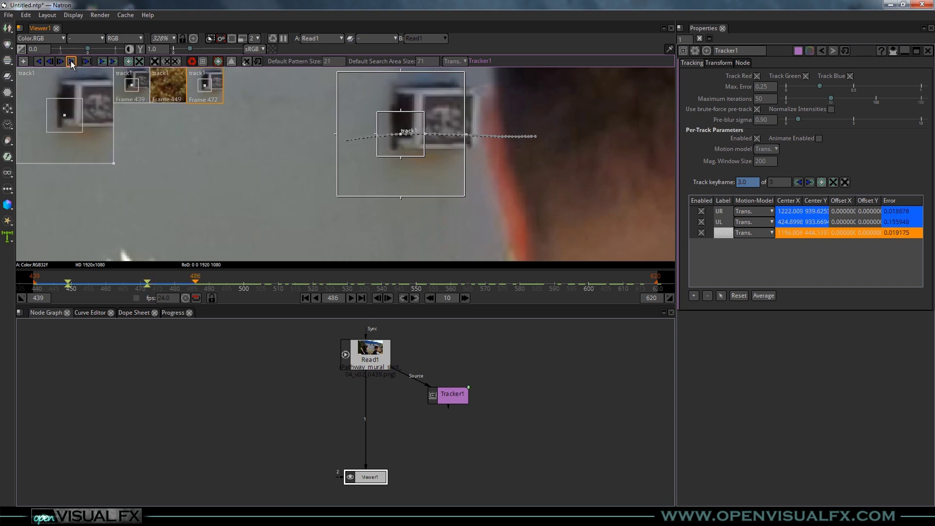
click(257, 377)
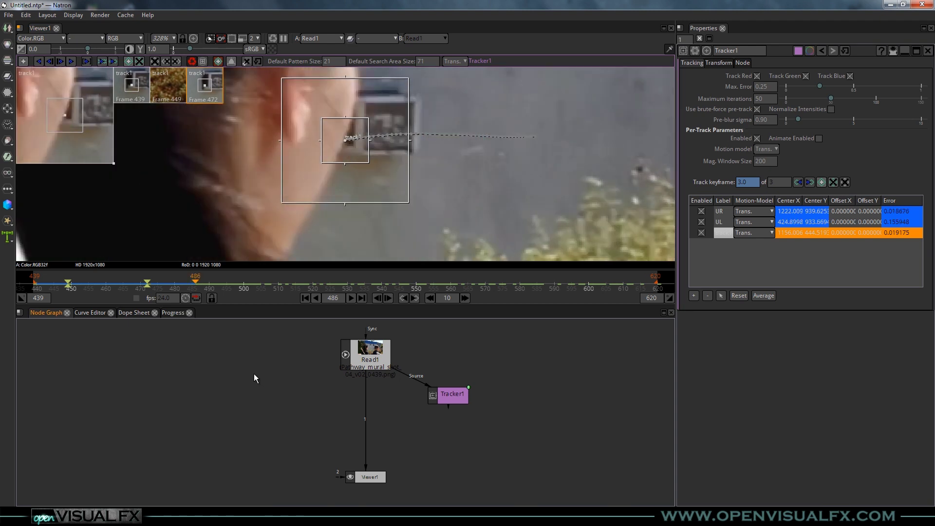
scroll(463, 132, up, 10)
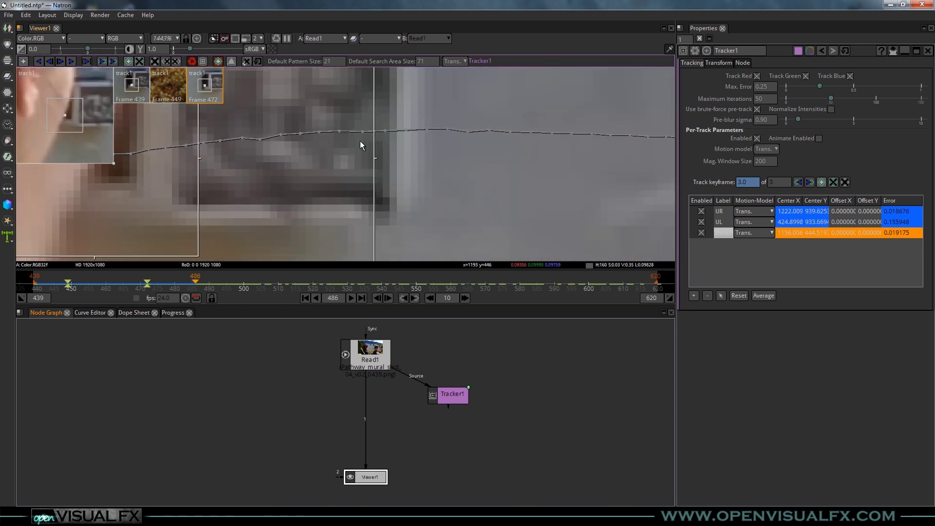
scroll(423, 140, down, 6)
scroll(361, 190, down, 4)
Step: At frame 485, move the track box onto the wall feature and track forward again
key(Left)
key(Left)
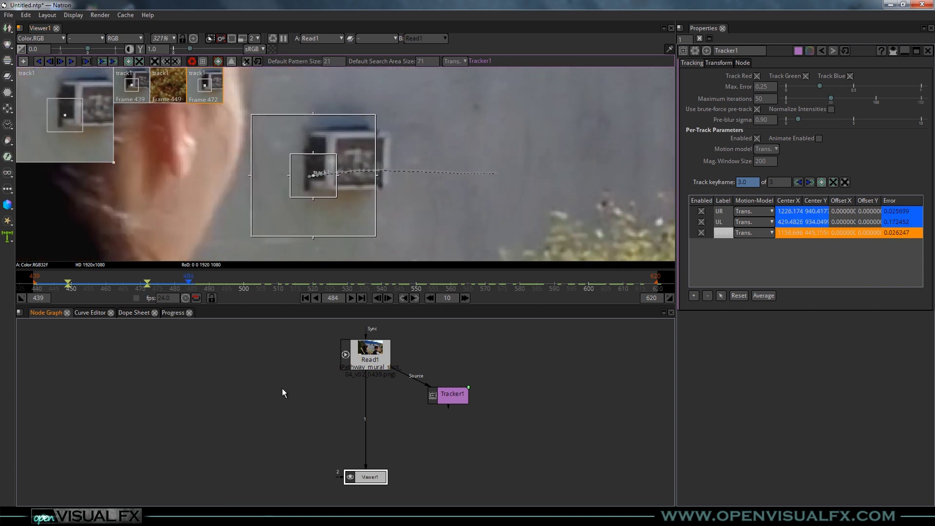
key(Right)
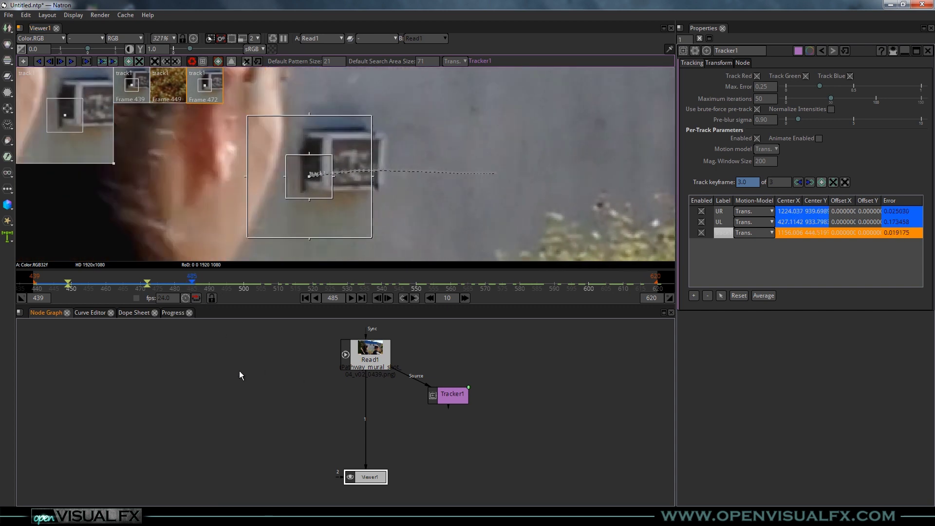
scroll(303, 158, down, 3)
scroll(384, 191, down, 4)
drag(399, 201, 395, 142)
drag(330, 108, 597, 217)
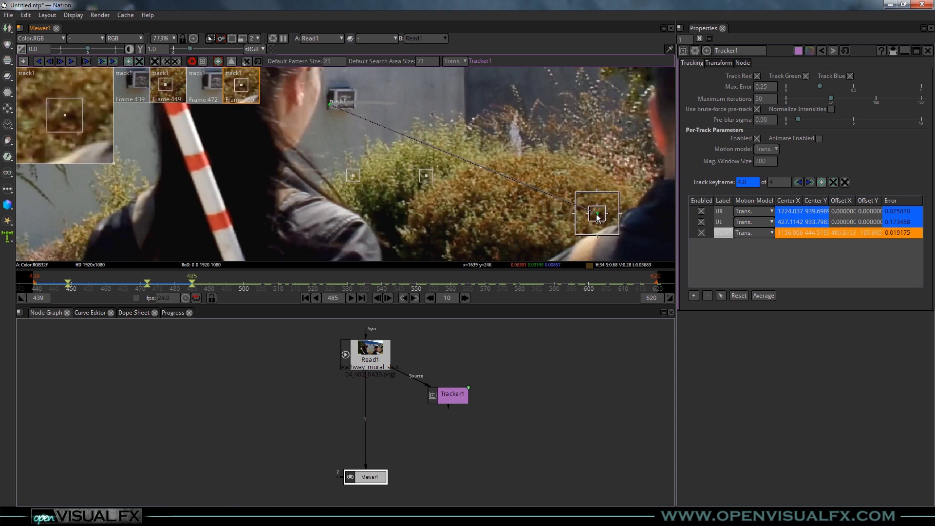
drag(251, 147, 275, 150)
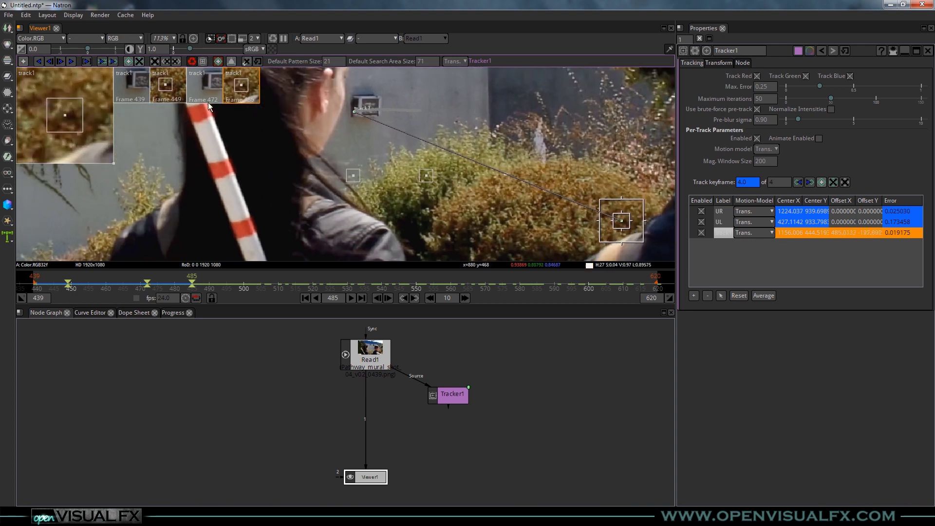
click(60, 61)
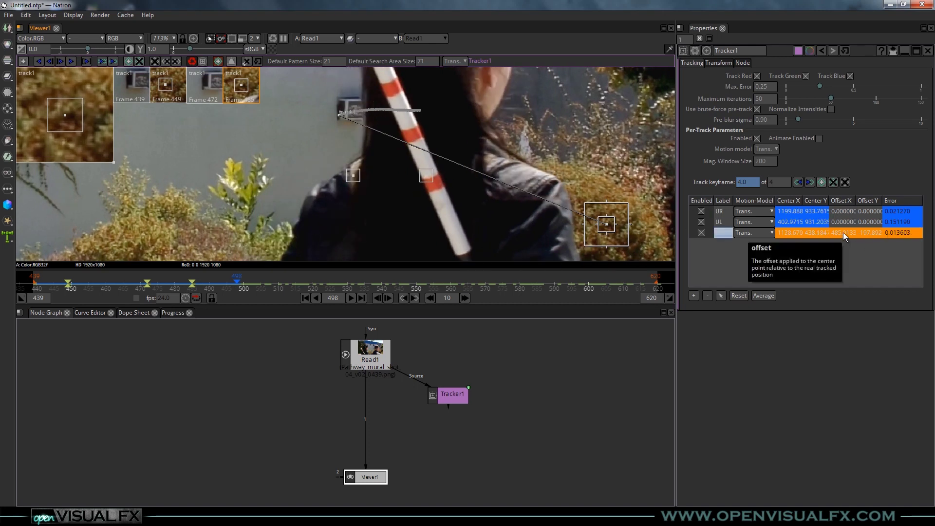
Step: Zero the third track's X and Y offsets and add a track keyframe at frame 498
text(0)
key(Return)
text(000000)
key(Return)
scroll(329, 133, up, 7)
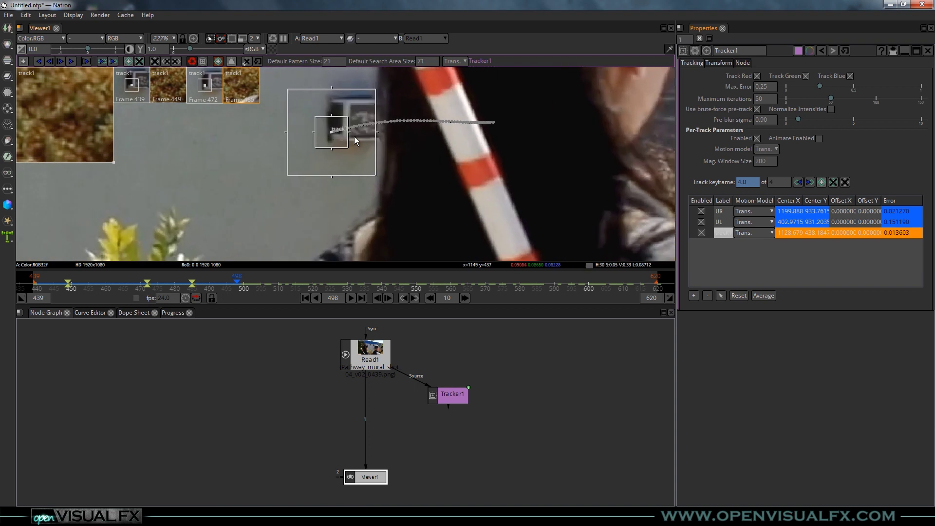
scroll(322, 144, up, 3)
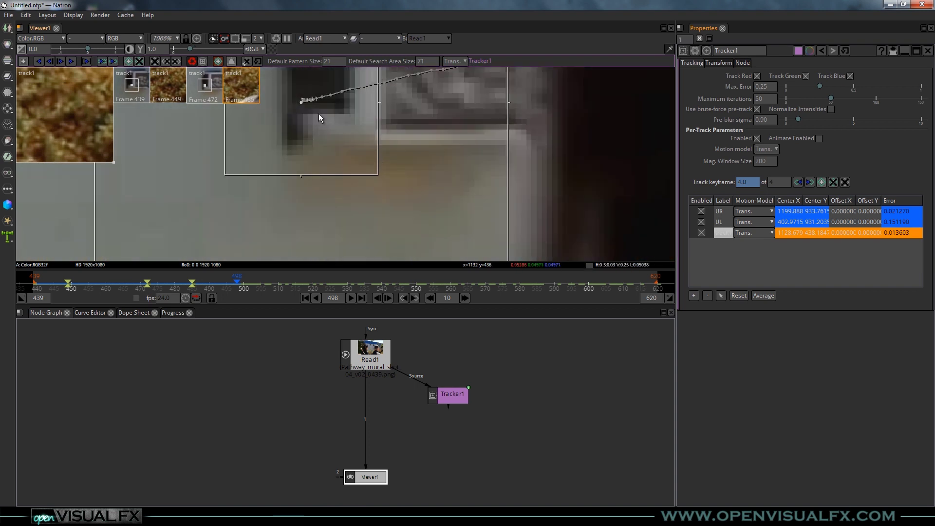
scroll(320, 116, down, 7)
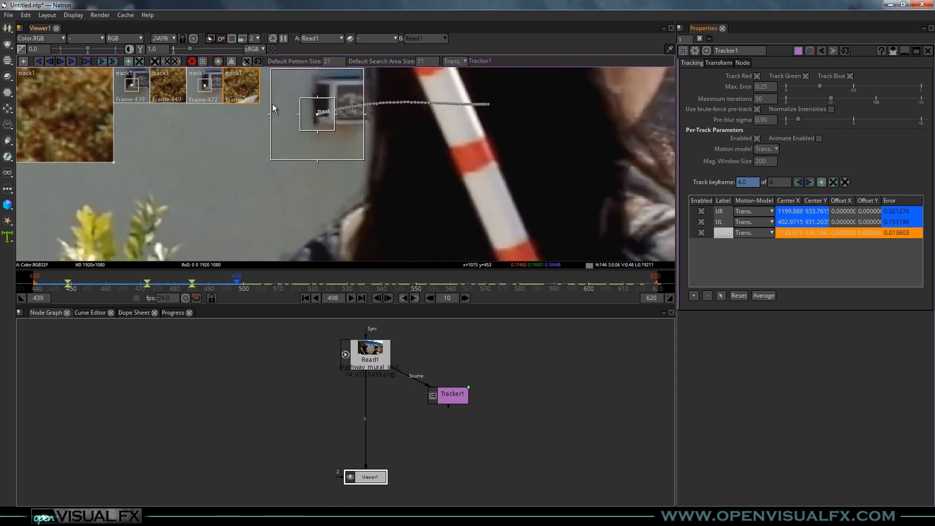
scroll(250, 148, down, 2)
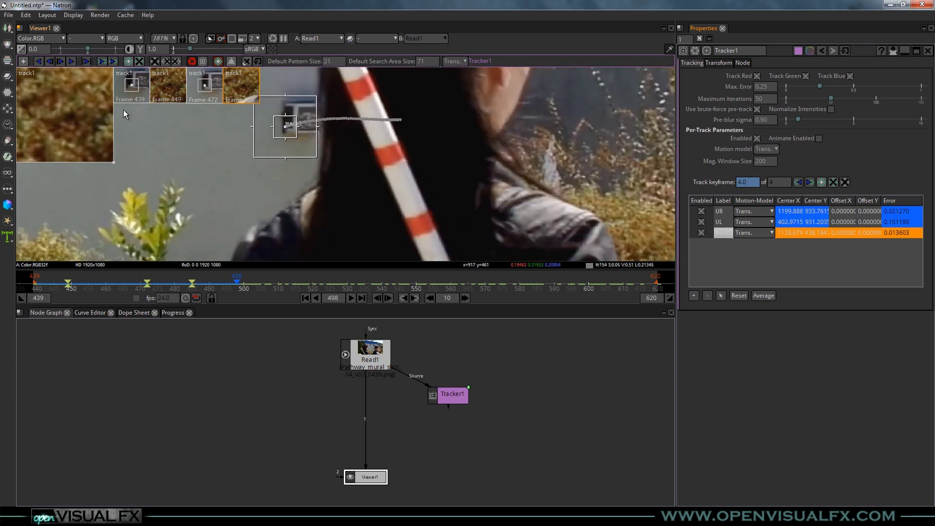
click(128, 61)
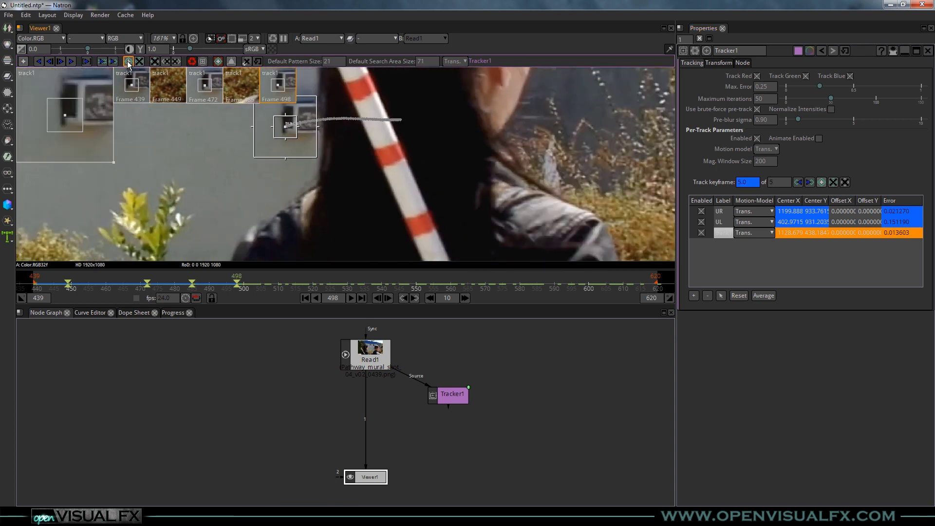
scroll(285, 197, down, 2)
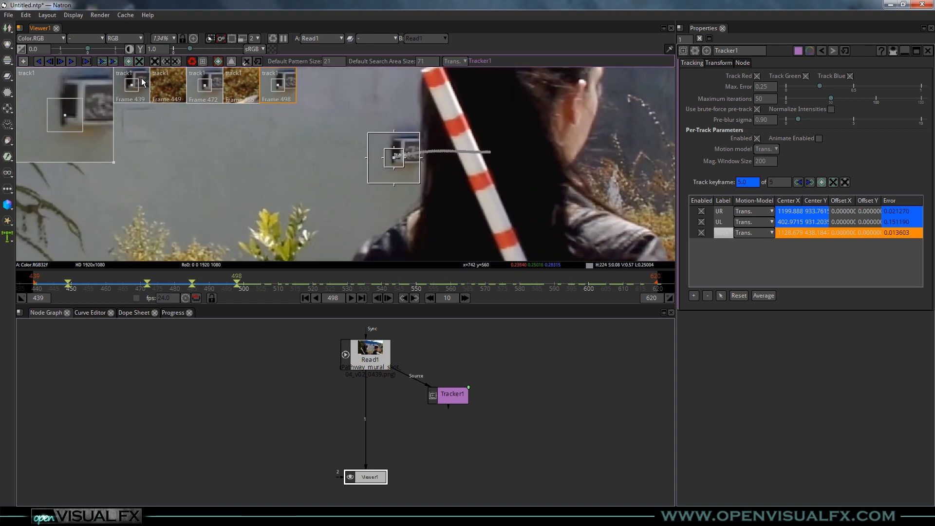
Step: Track the third point forward to frame 620 and scrub back to review it
click(71, 61)
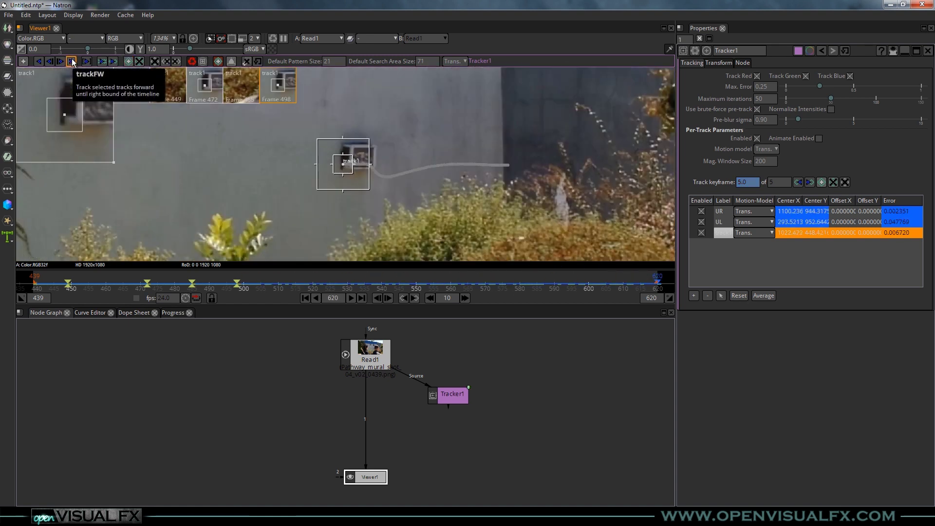
scroll(442, 168, down, 2)
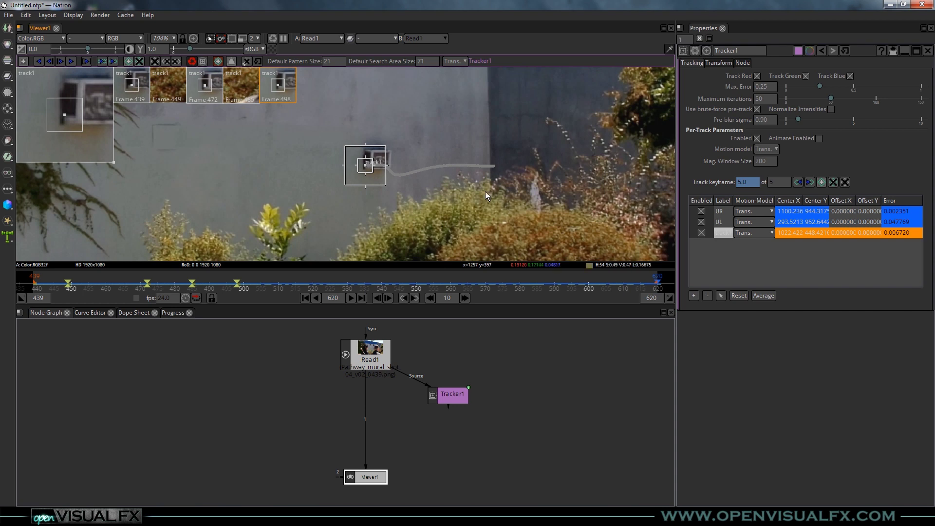
scroll(443, 197, down, 2)
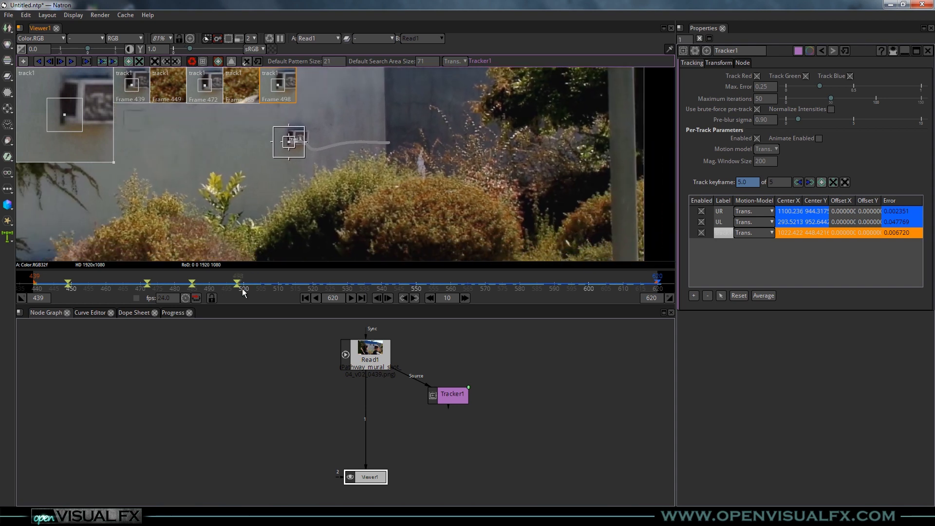
drag(389, 280, 247, 280)
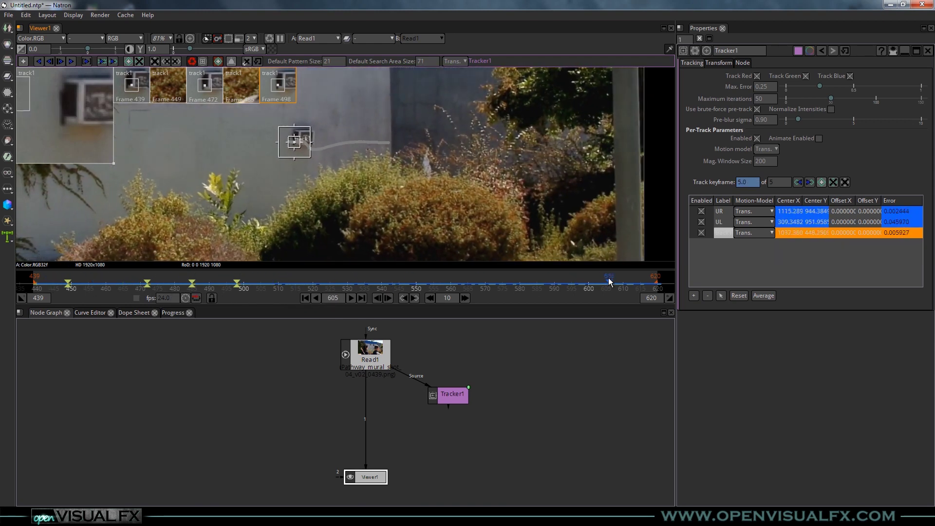
mouse_move(435, 275)
mouse_down()
mouse_move(95, 276)
mouse_move(434, 284)
mouse_up()
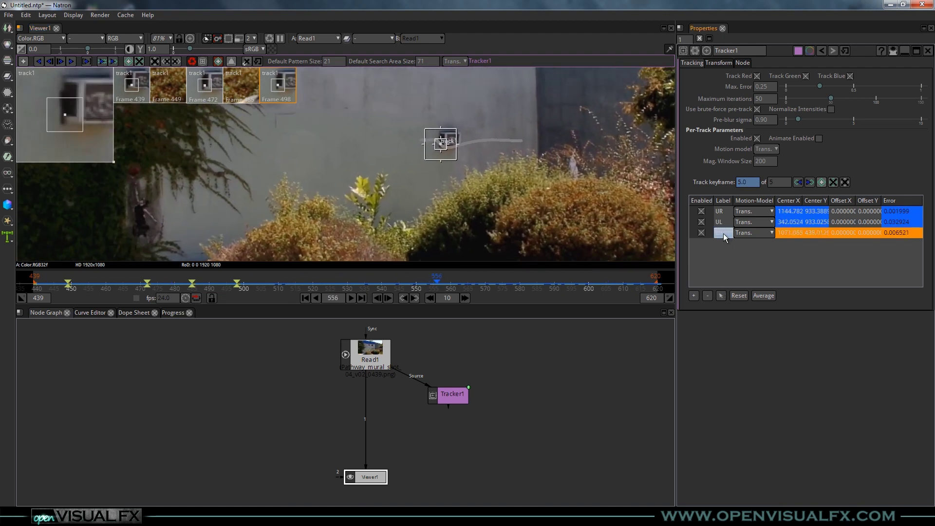
Step: Label the third track LR and scrub from frame 592 back to 478 to check it
text(LR)
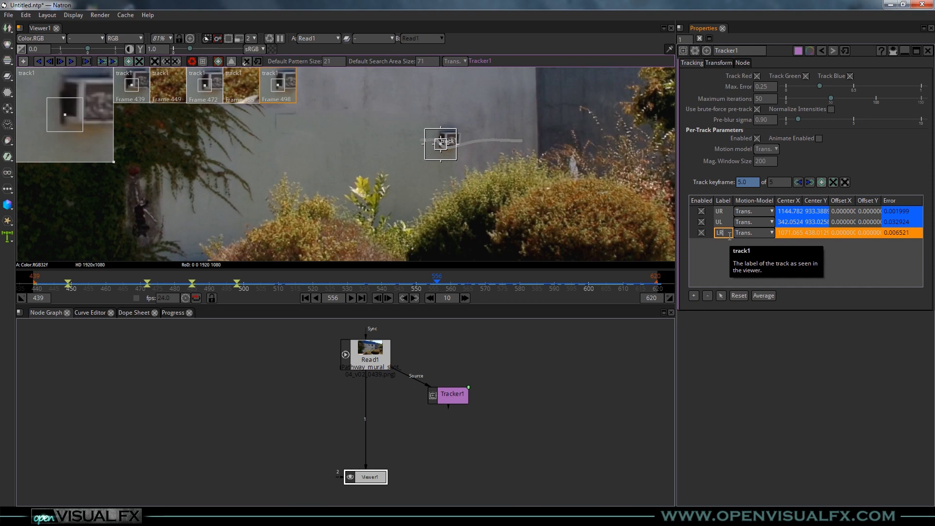
key(Return)
scroll(345, 136, down, 5)
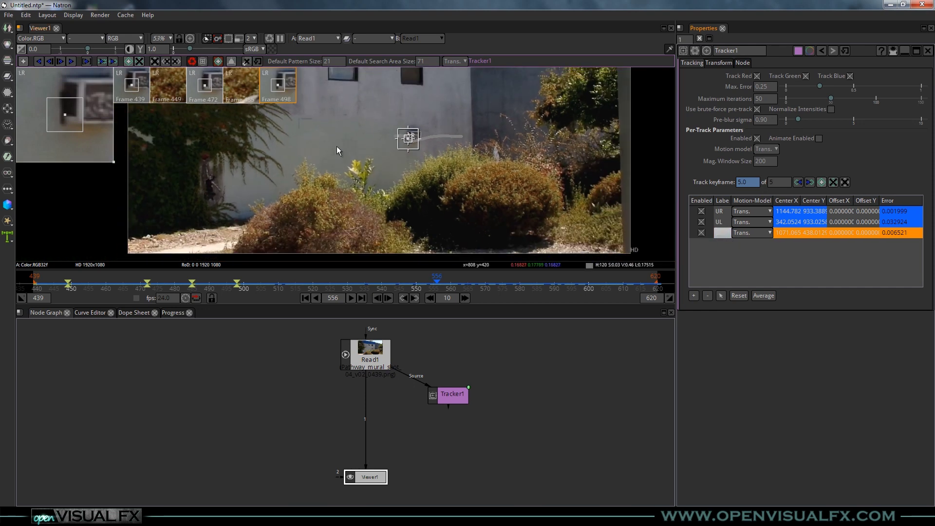
drag(308, 177, 439, 205)
click(561, 283)
drag(591, 265, 171, 289)
Step: At the last frame, 620, place a fourth track on the wall
click(361, 297)
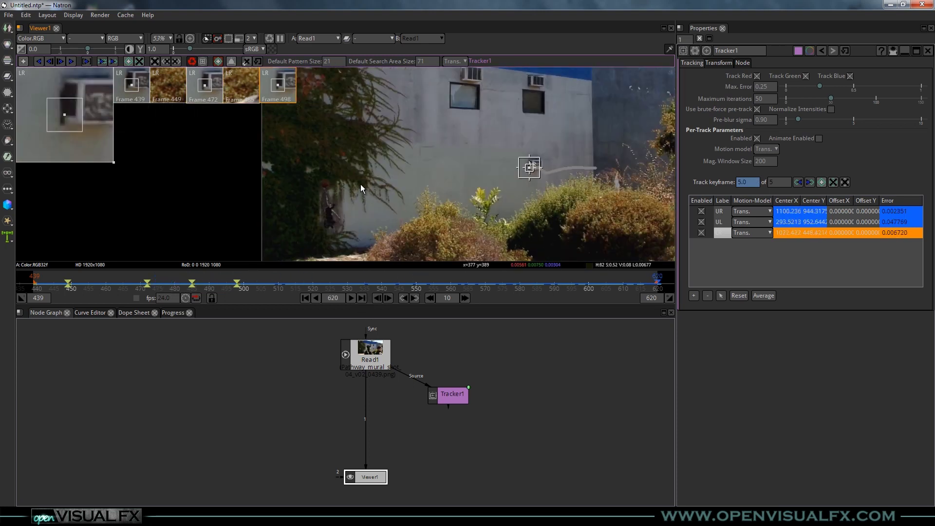
scroll(360, 184, up, 5)
key(ctrl+alt)
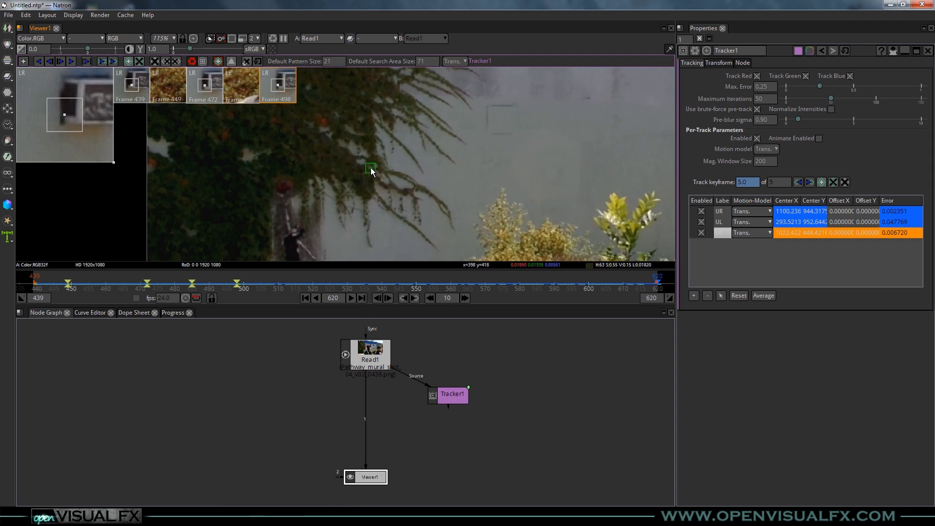
ctrl+alt+click(361, 166)
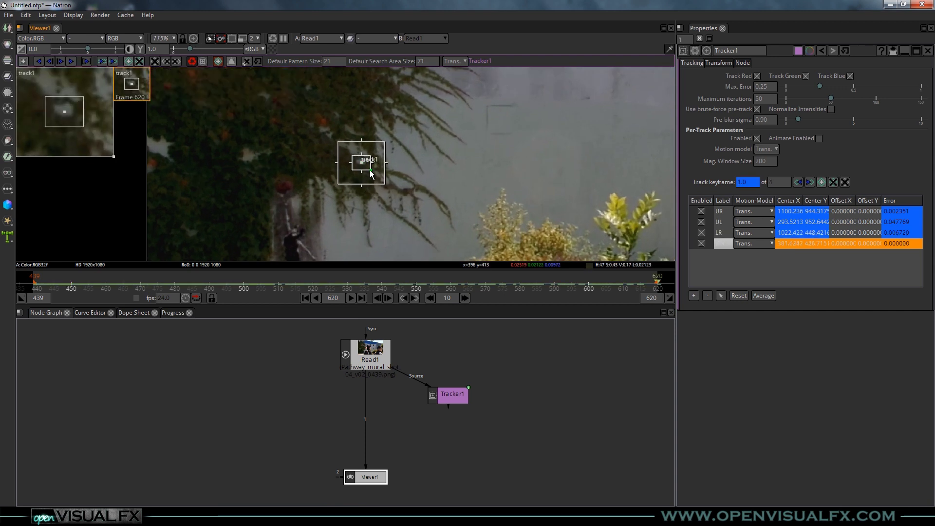
Step: Nudge the fourth track into place and track it backward from frame 620 to about 477
drag(364, 169, 364, 167)
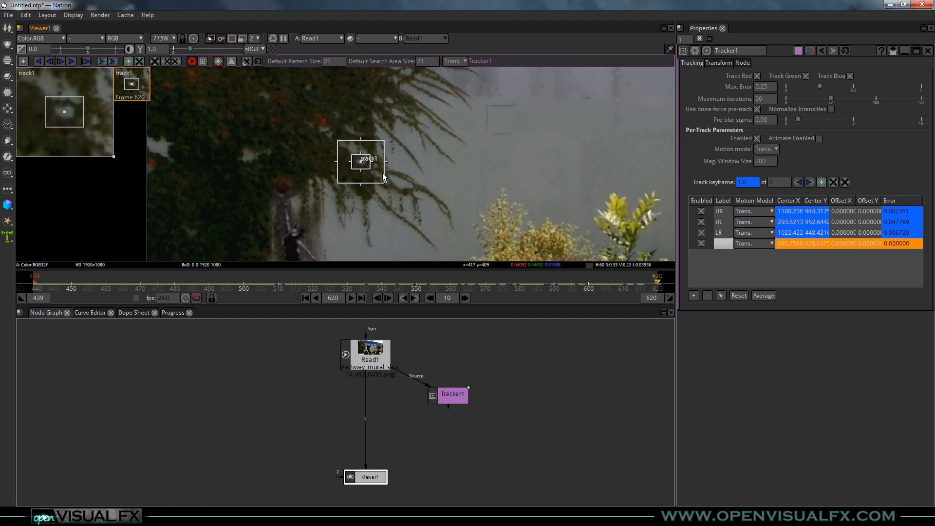
click(39, 63)
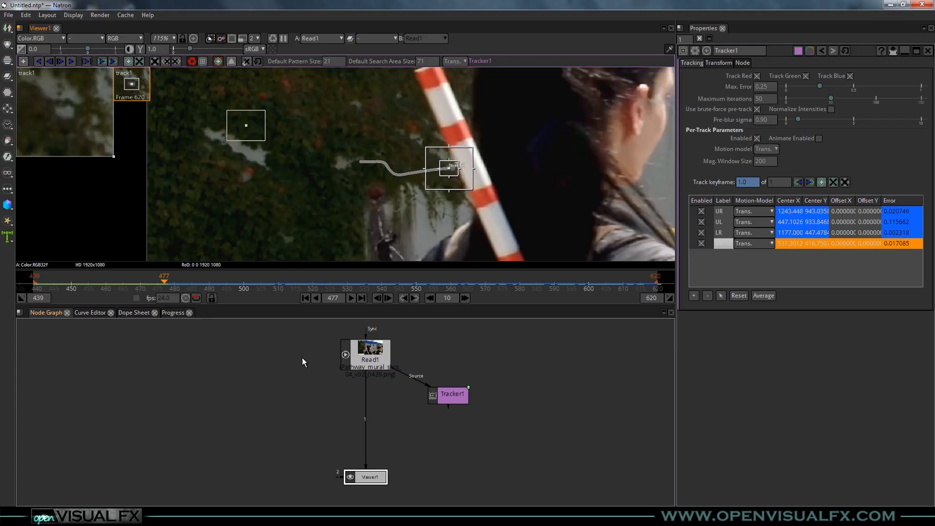
click(249, 377)
Step: Go to frame 478 and reposition the fourth track's box there, keying it
key(Right)
key(Right)
key(Right)
key(Left)
key(Left)
key(Left)
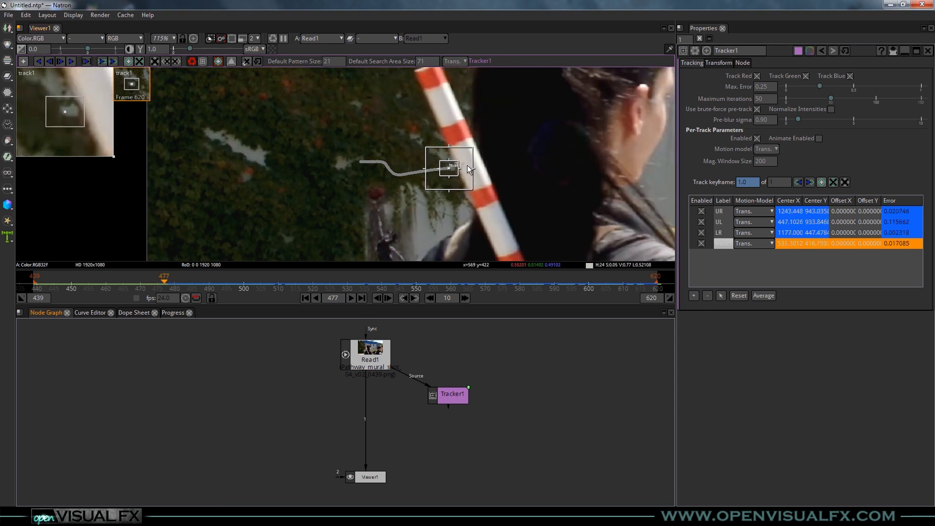
key(Right)
scroll(451, 205, down, 3)
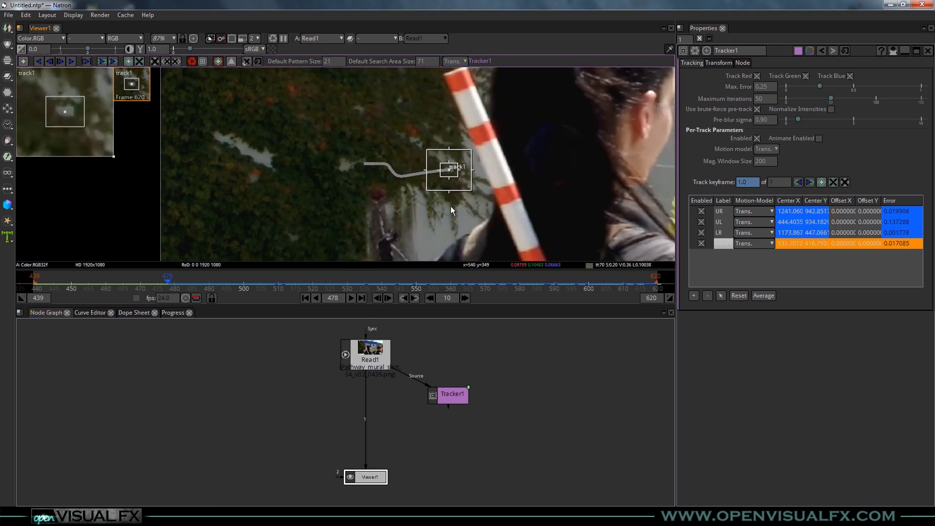
drag(481, 189, 370, 184)
scroll(370, 183, down, 1)
scroll(370, 184, up, 3)
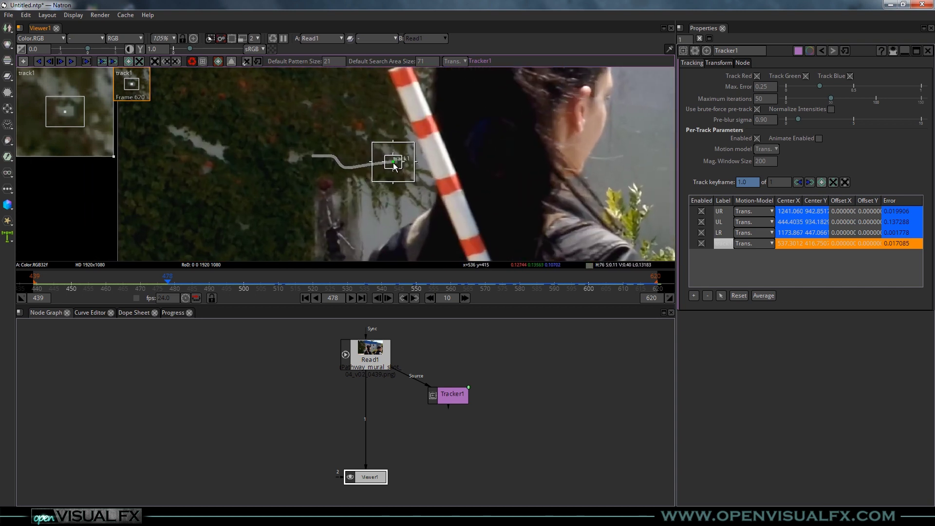
drag(393, 165, 221, 161)
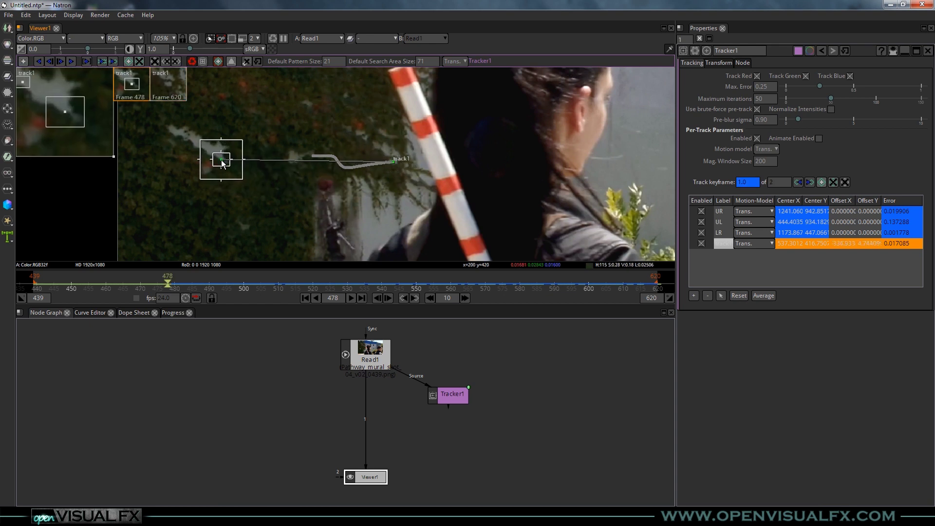
Step: Track the fourth point backward six single frames from frame 478
click(50, 62)
click(50, 61)
click(51, 62)
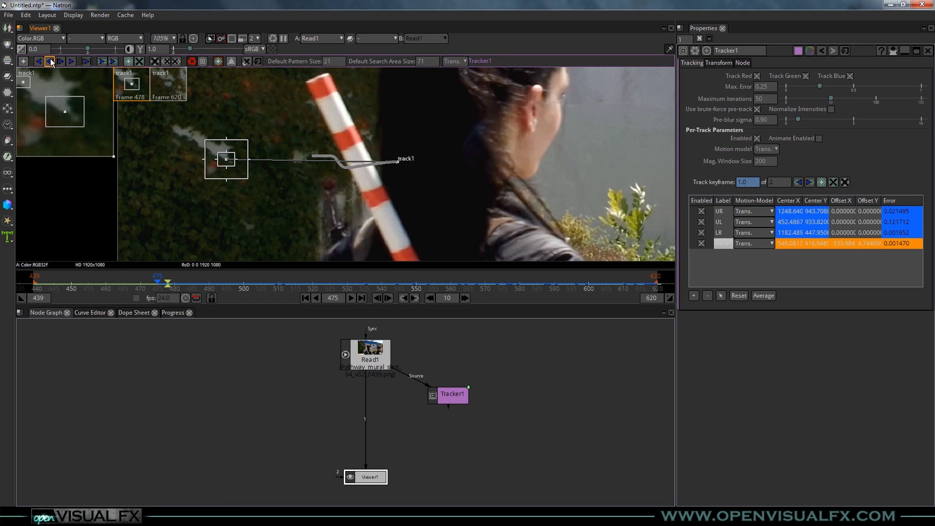
click(50, 61)
click(50, 61)
click(50, 61)
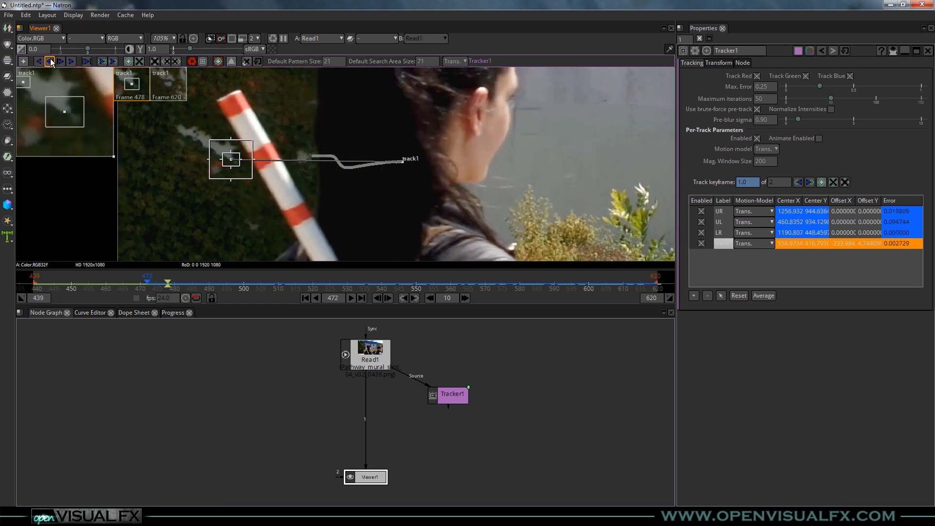
Step: Offset the track onto the bushes, then track backward from frame 472, stopping at 462
scroll(370, 110, down, 1)
drag(416, 177, 388, 173)
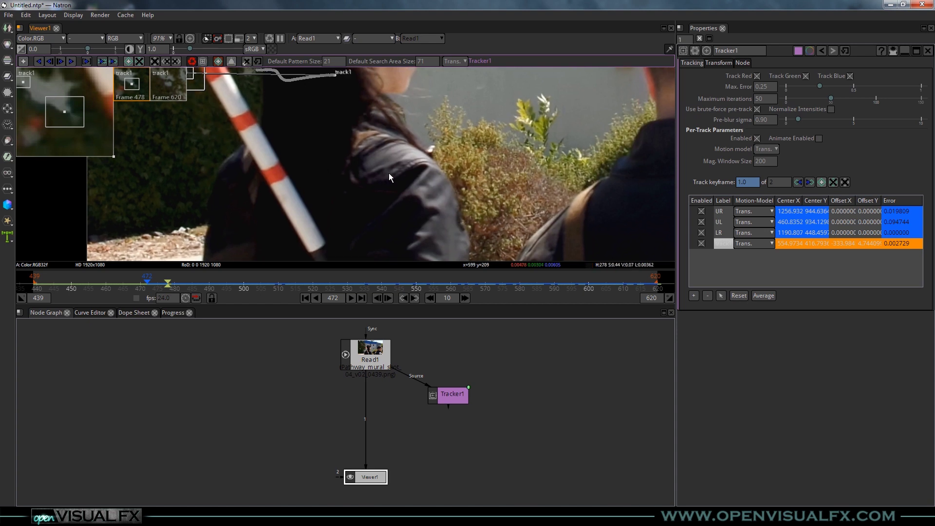
drag(239, 84, 529, 188)
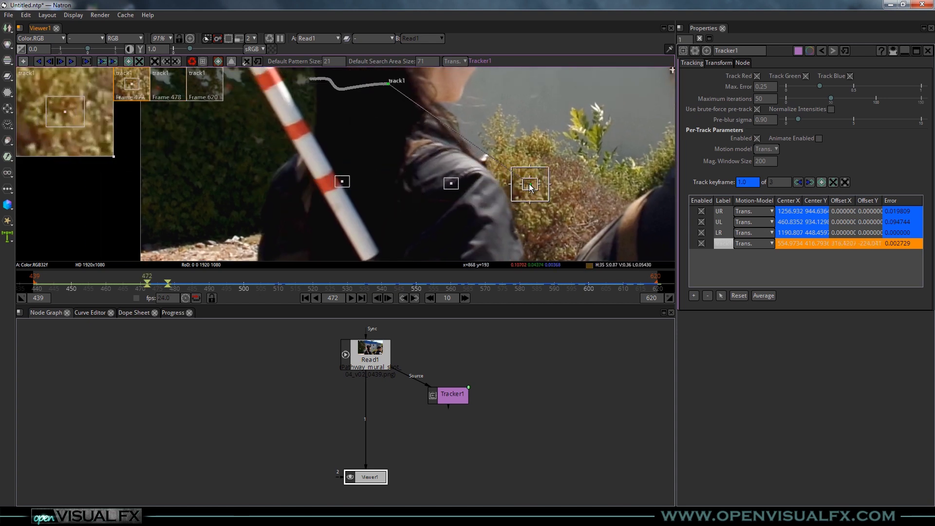
click(51, 60)
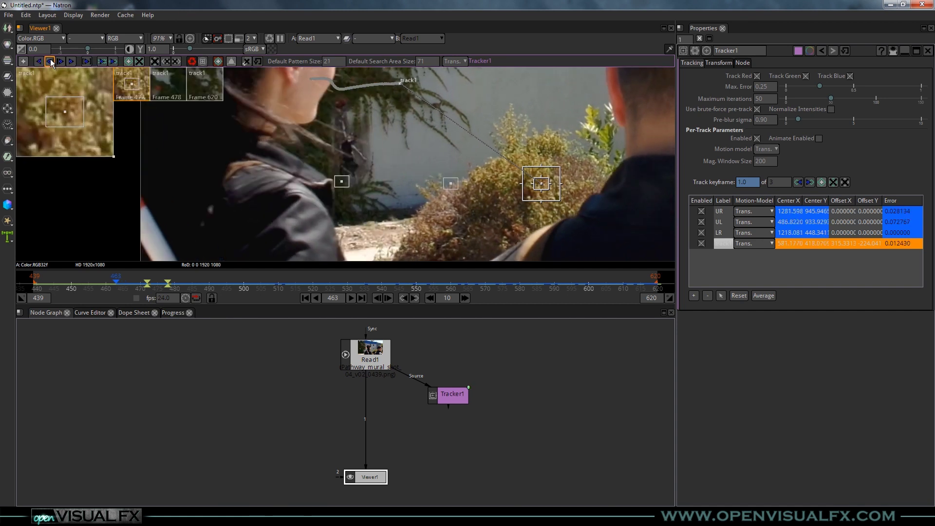
click(50, 61)
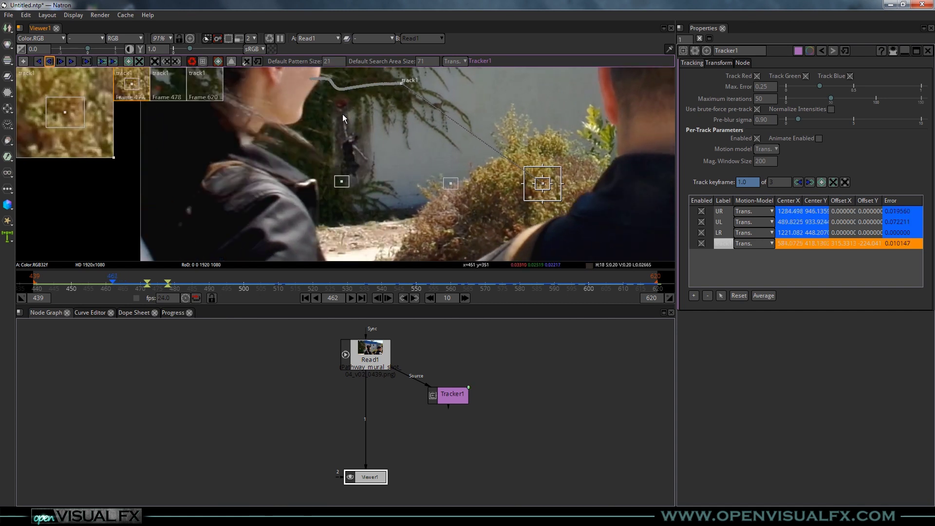
drag(346, 107, 316, 168)
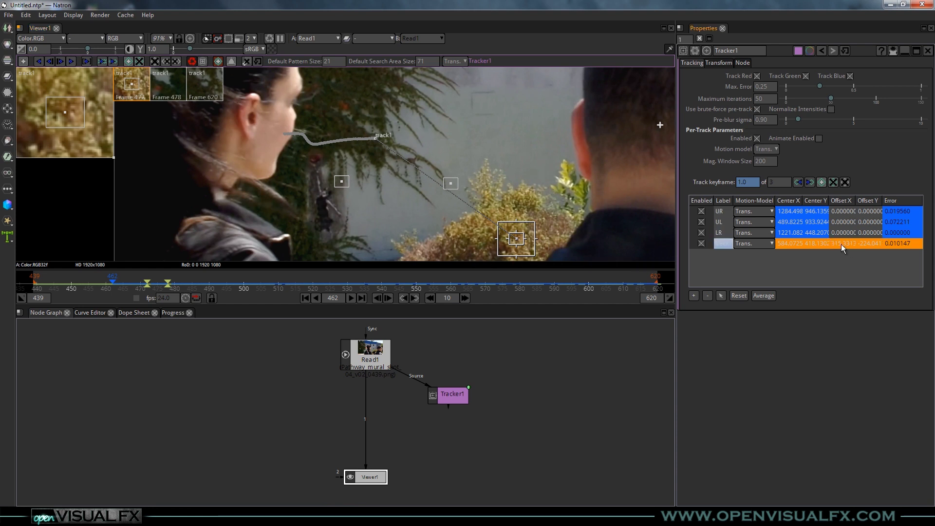
Step: Set the fourth track's Offset X and Y to 0 and keyframe it at frame 462
text(0)
key(Return)
text(0)
key(Return)
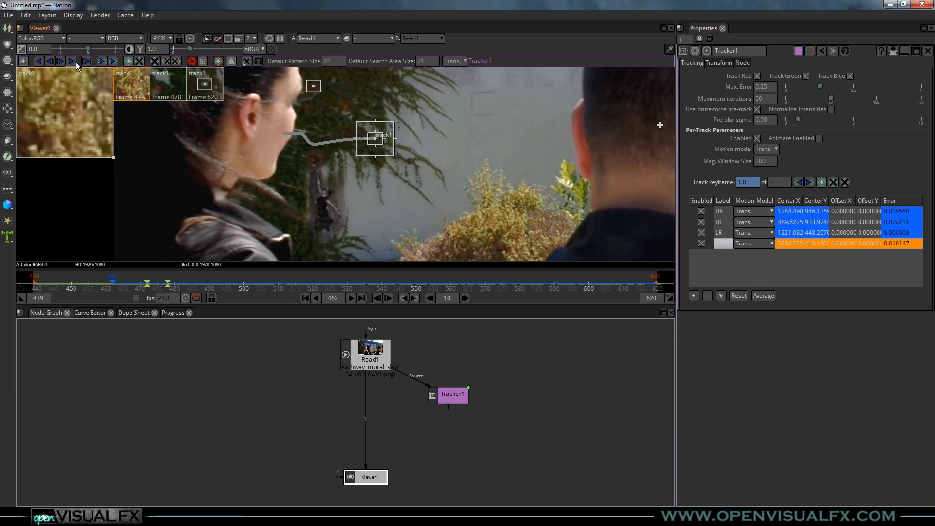
click(129, 62)
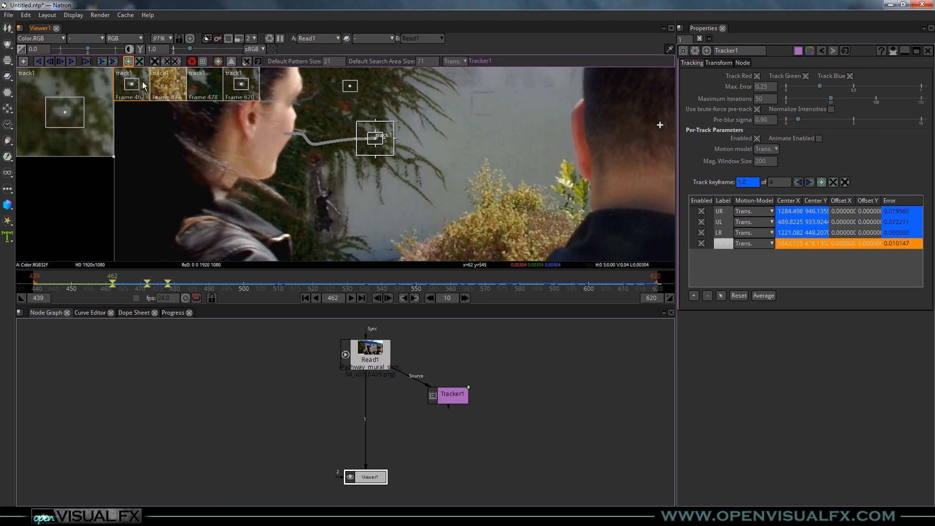
Step: Track the fourth point backward to frame 439, then check the last frame 620
click(49, 61)
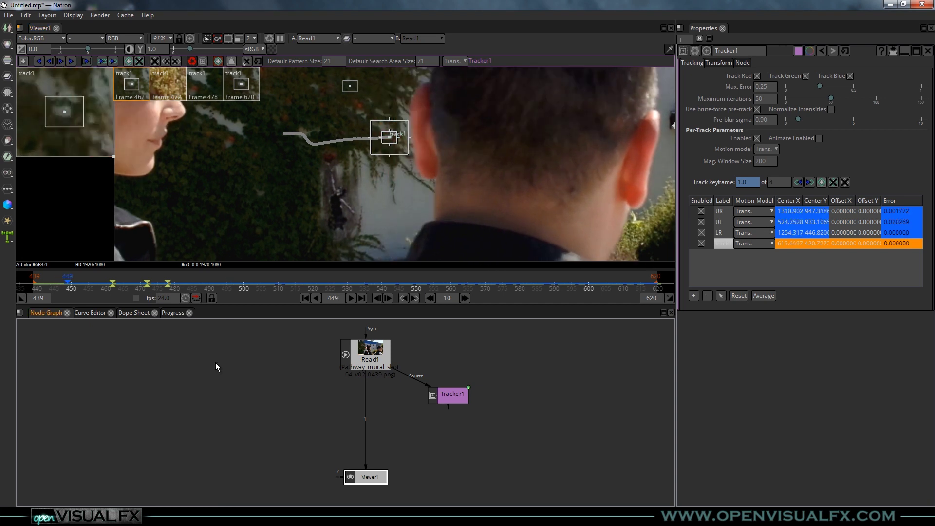
scroll(400, 146, down, 2)
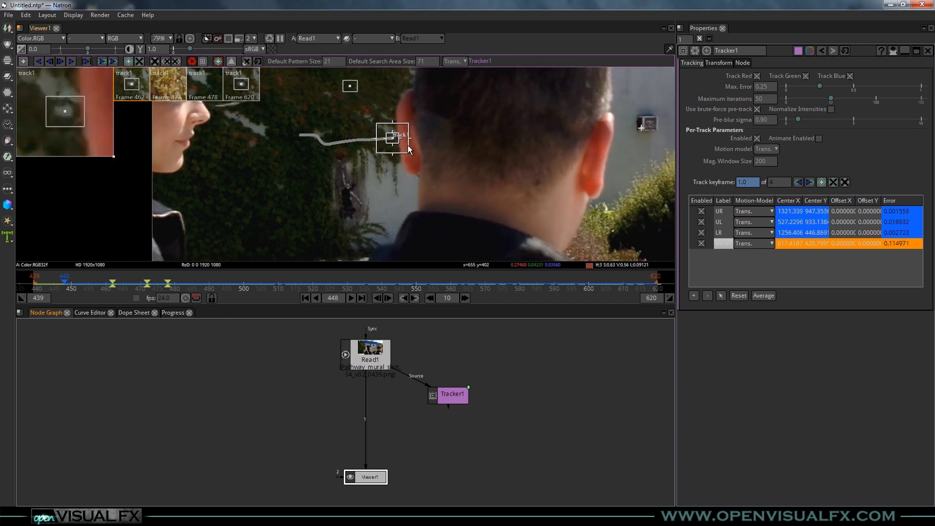
drag(439, 185, 376, 189)
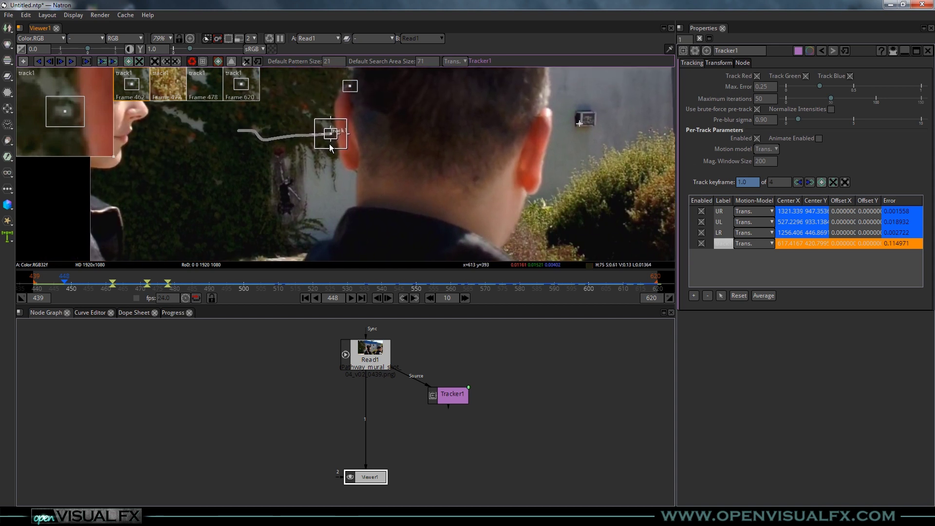
drag(320, 138, 286, 154)
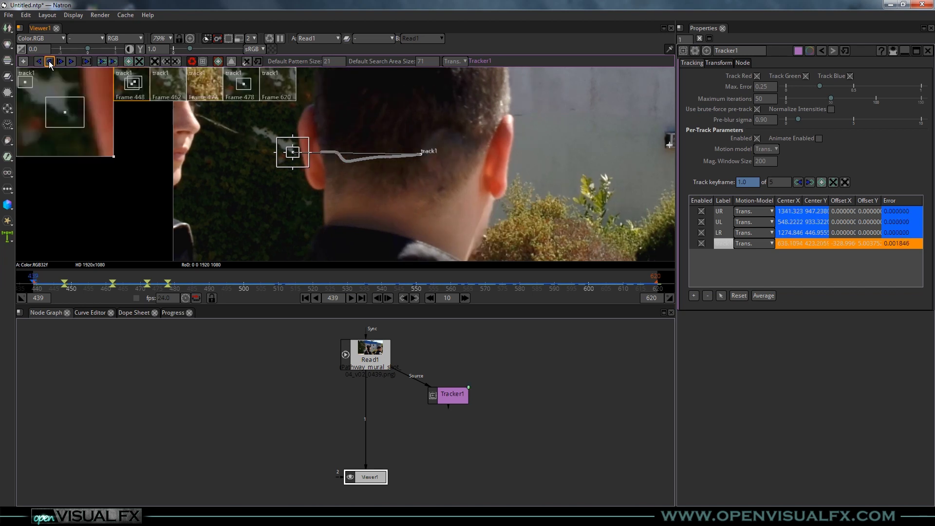
drag(381, 188, 490, 222)
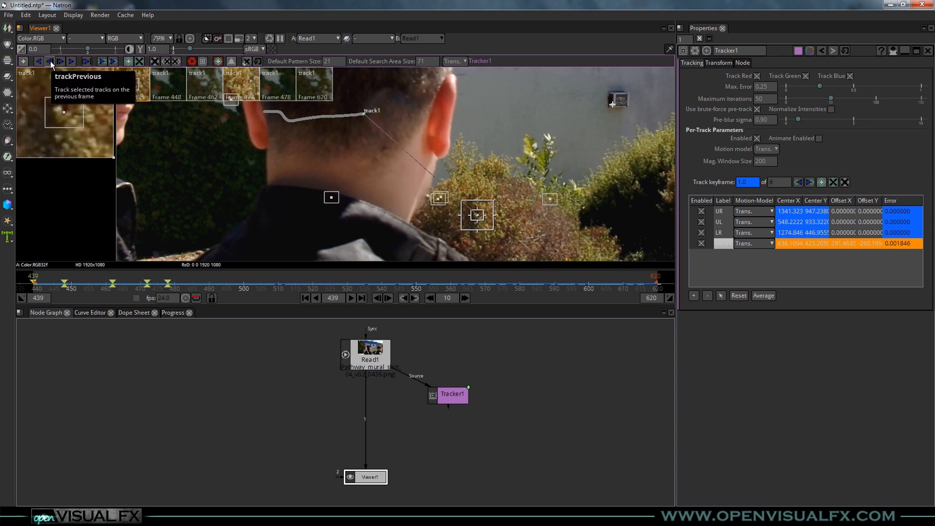
scroll(298, 166, down, 2)
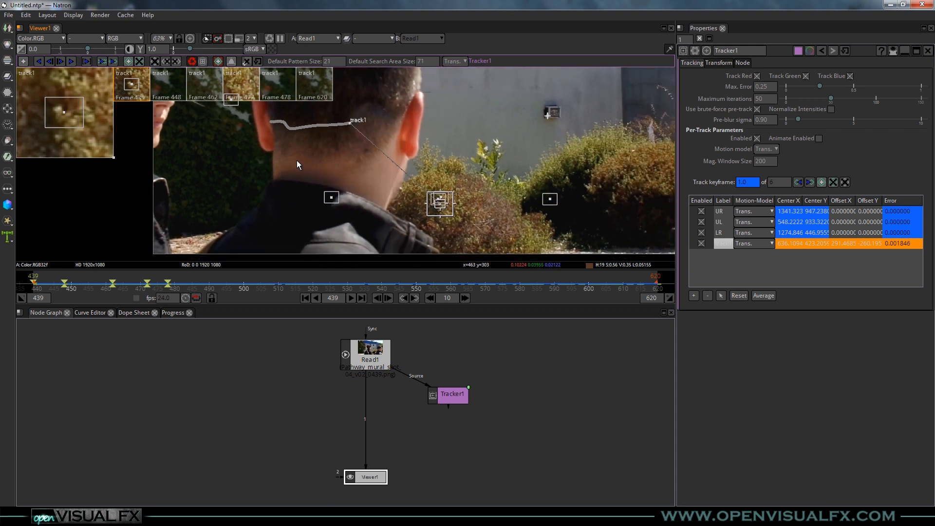
click(49, 61)
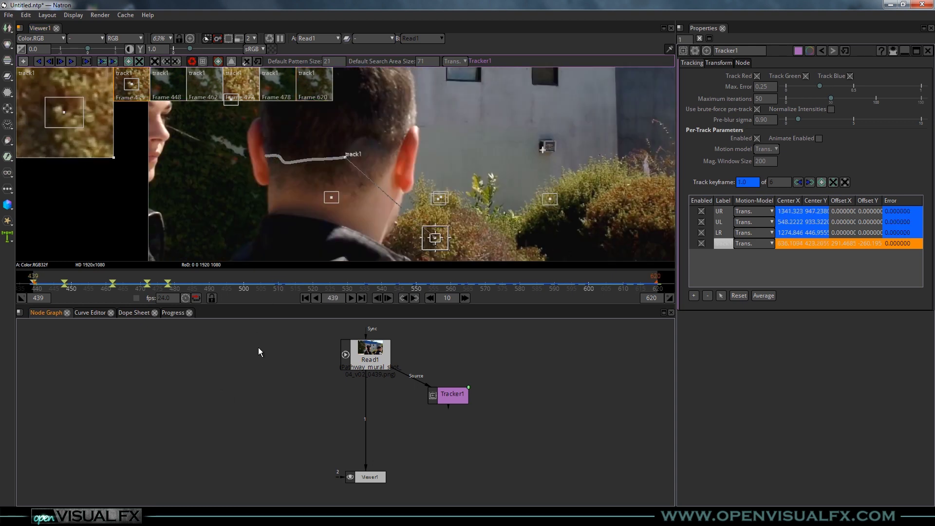
key(ctrl+Right)
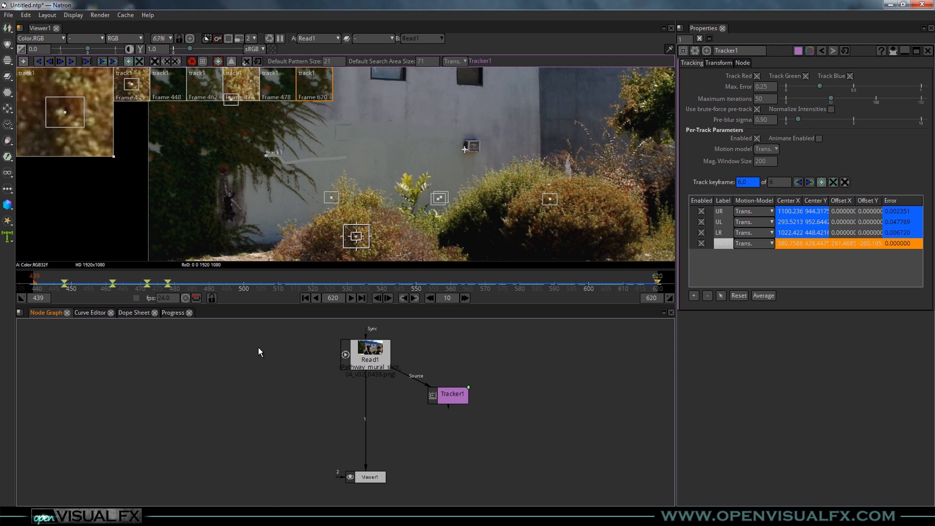
Step: At frame 439, reset the fourth track's Offset X and Y to 0 and enter the label LL
key(ctrl+Left)
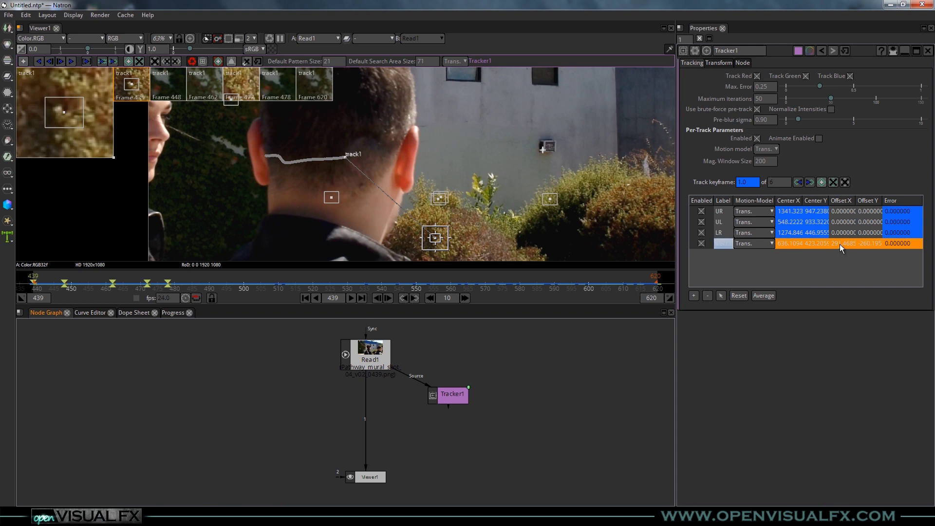
text(0)
key(Return)
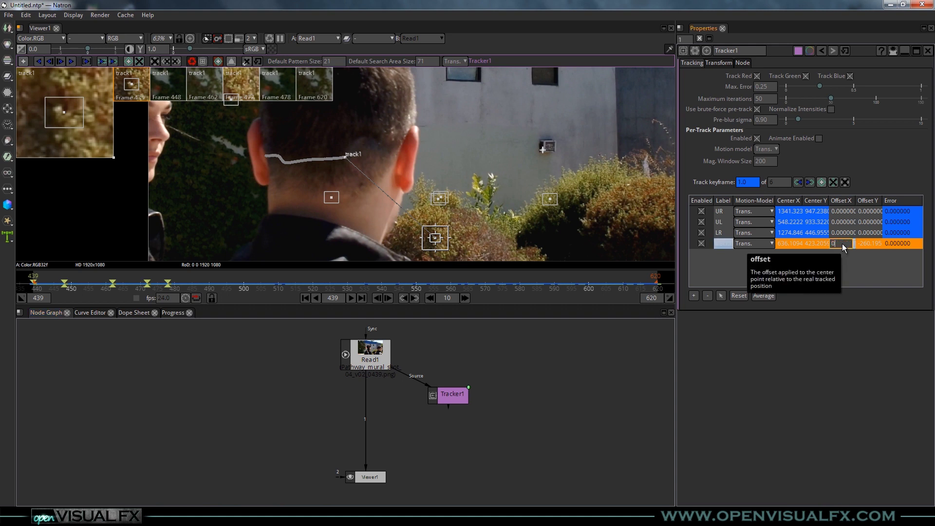
text(0)
key(Return)
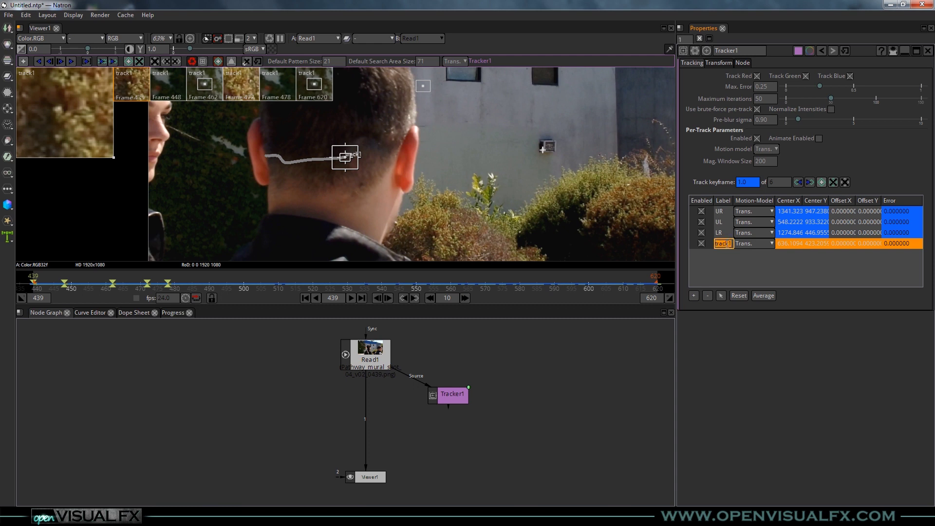
text(LL)
key(Return)
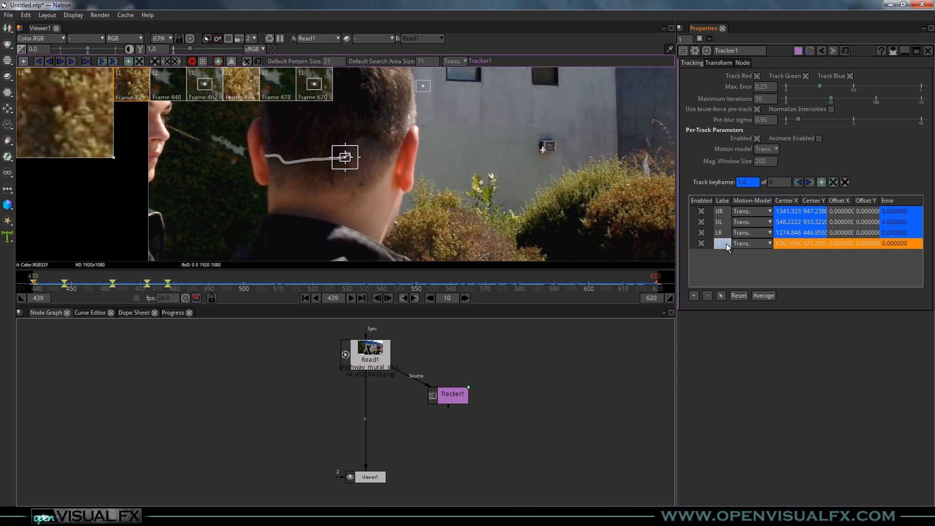
Step: Scrub the shot to review all four tracks, then place Tracker1 next to Read1
drag(51, 282, 364, 277)
scroll(411, 139, down, 5)
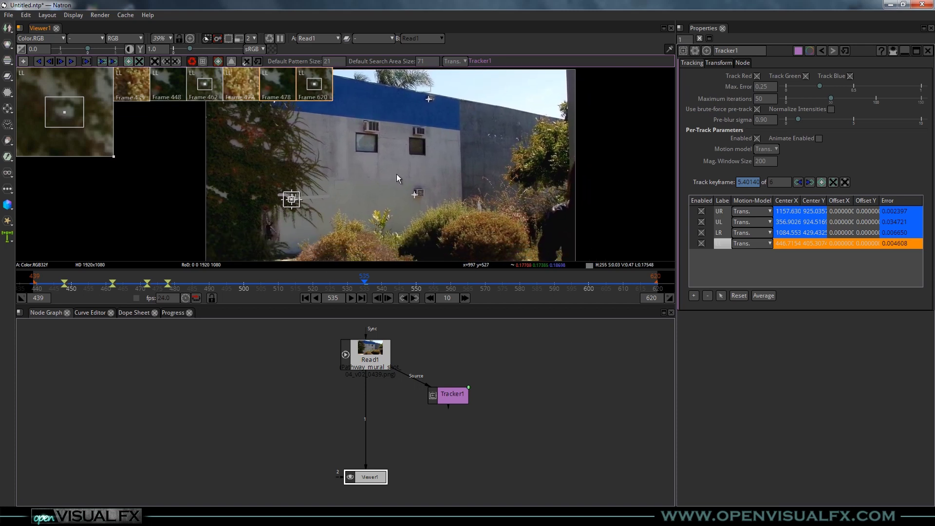
drag(396, 174, 430, 183)
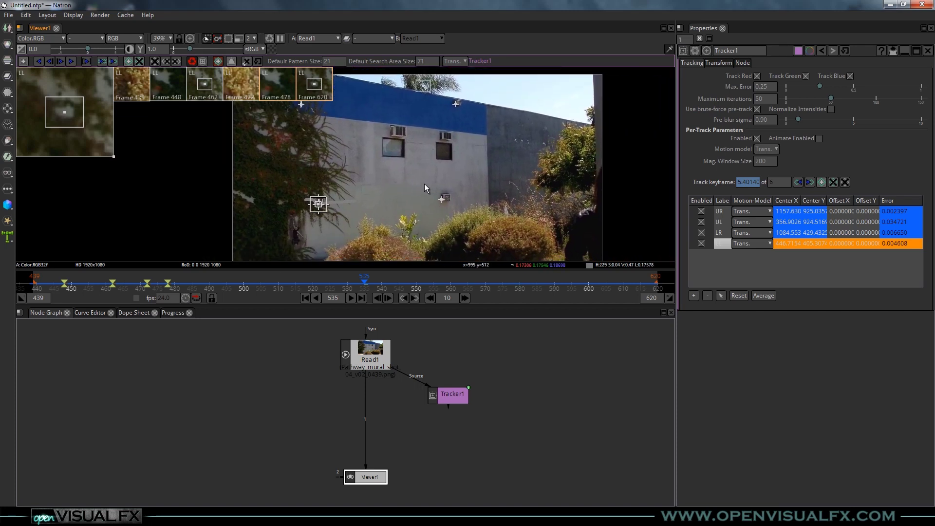
scroll(424, 183, down, 1)
drag(460, 167, 476, 171)
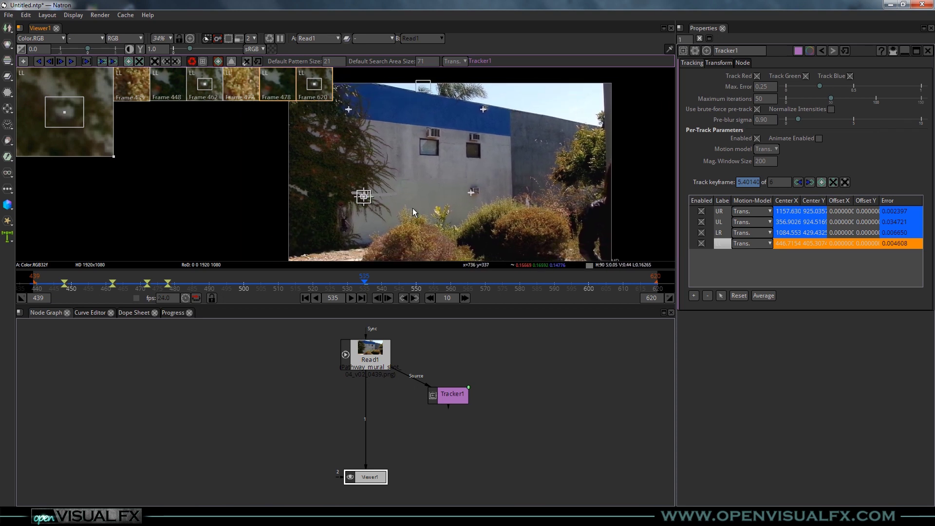
drag(452, 403, 462, 363)
Step: Rename the tracker node to 'Wall track' and return to frame 439
double_click(745, 52)
text(Wall track)
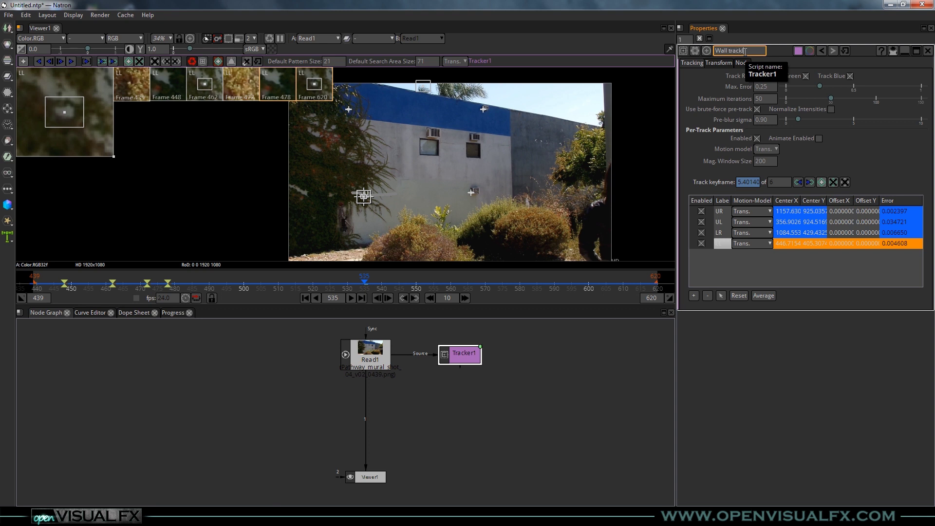
key(Return)
click(305, 297)
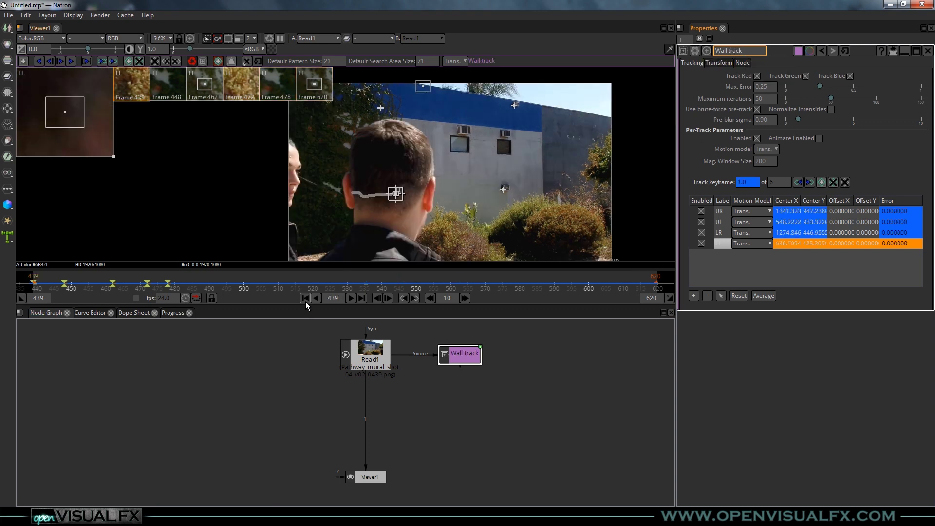
Step: Keep CornerPin, set Motion Type to Match-Move with reference frame 439, and untick Link
click(715, 63)
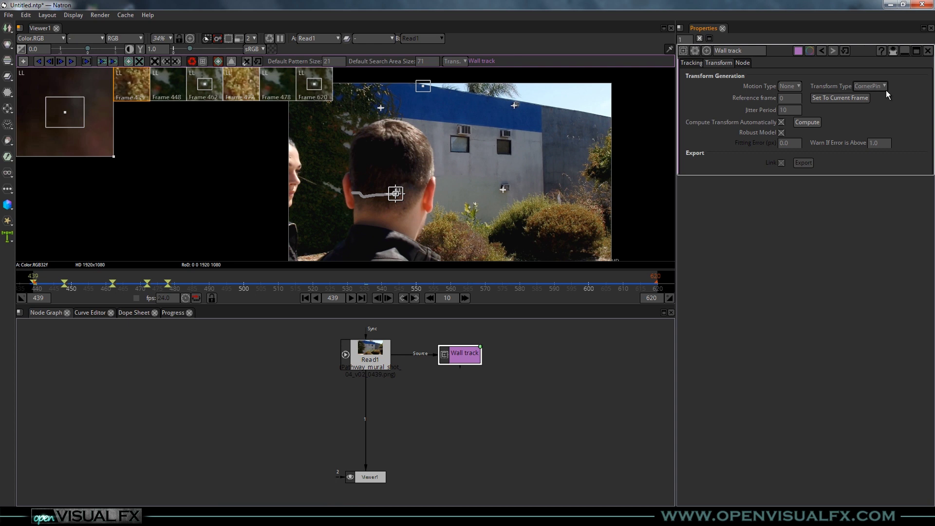
click(872, 86)
key(Escape)
click(789, 86)
click(804, 119)
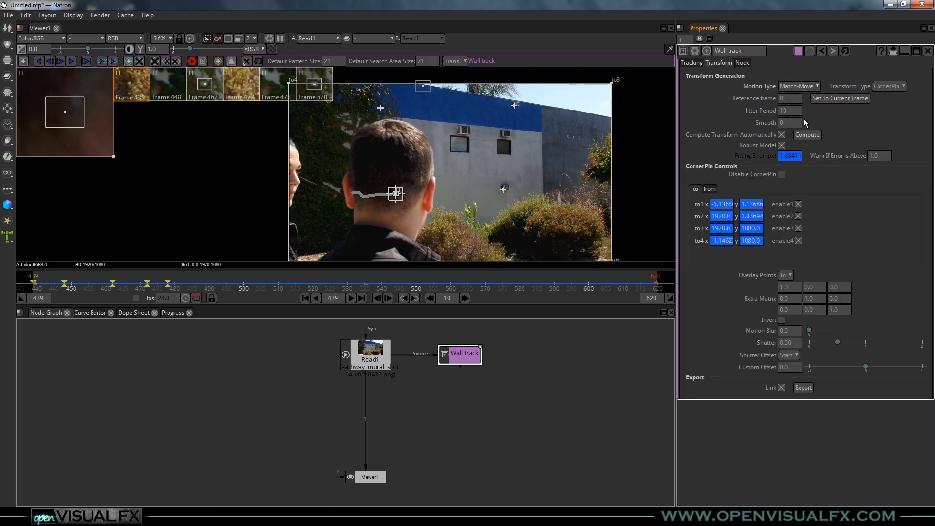
click(829, 98)
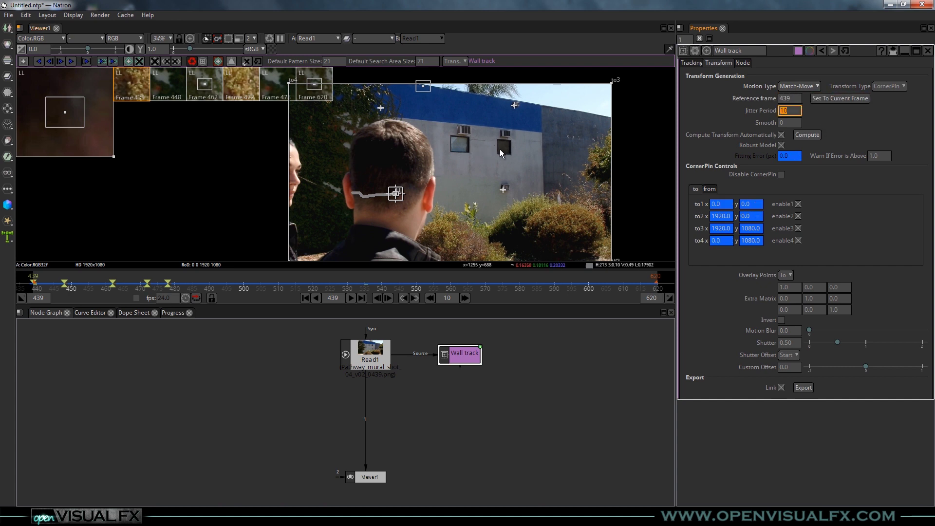
scroll(500, 151, down, 2)
drag(500, 151, 443, 151)
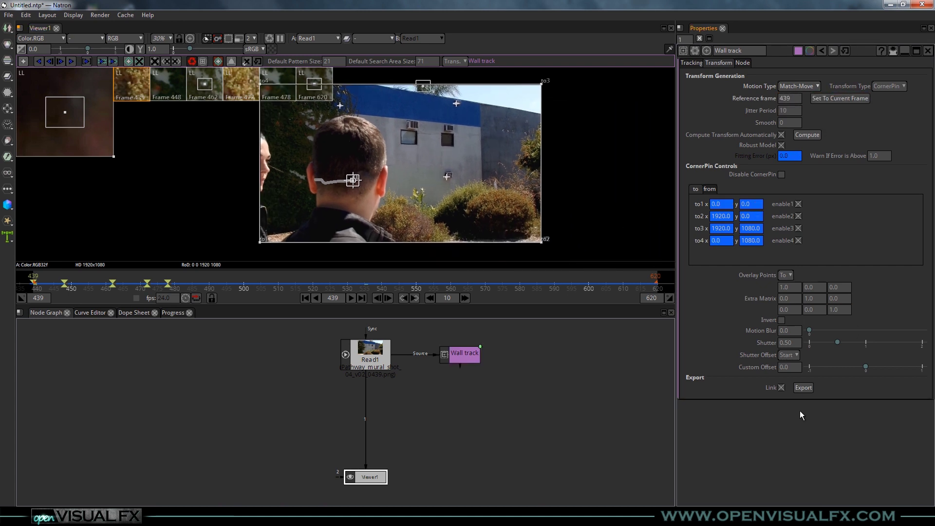
click(782, 388)
Step: Export an unlinked CornerPin1 node and move it beside the Read1–Viewer1 connection
click(803, 387)
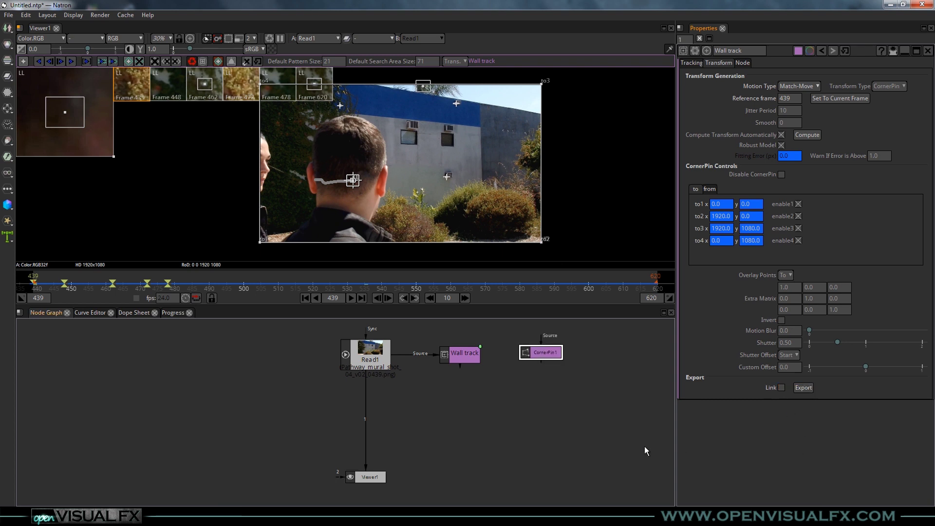
click(292, 434)
drag(292, 435, 281, 435)
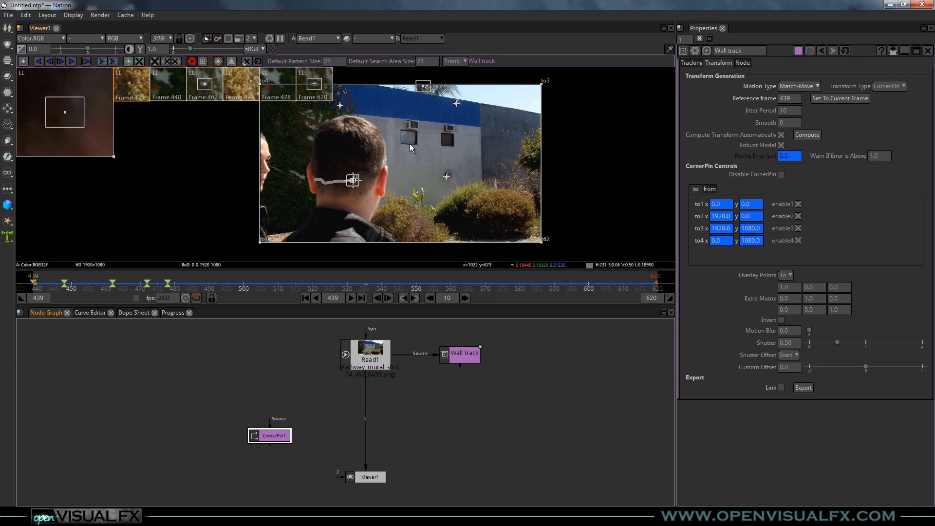
click(422, 143)
scroll(425, 154, up, 5)
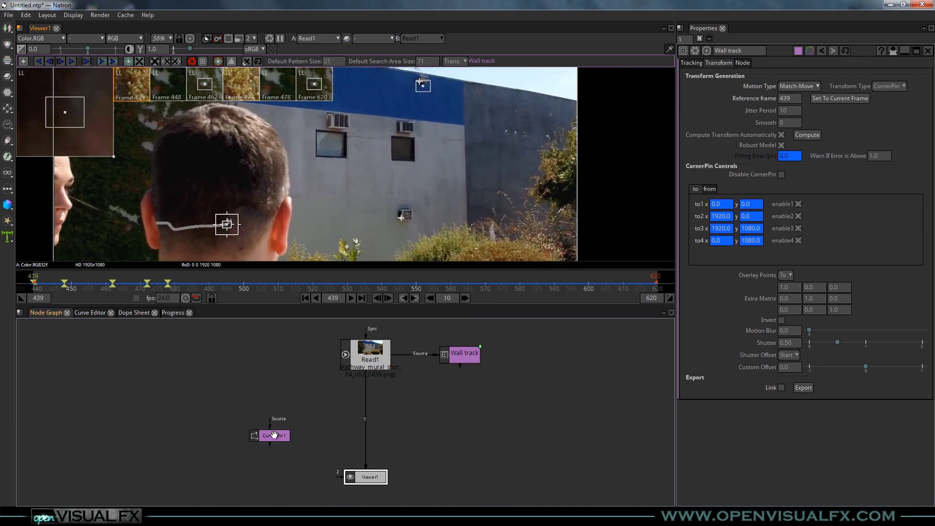
drag(274, 435, 284, 415)
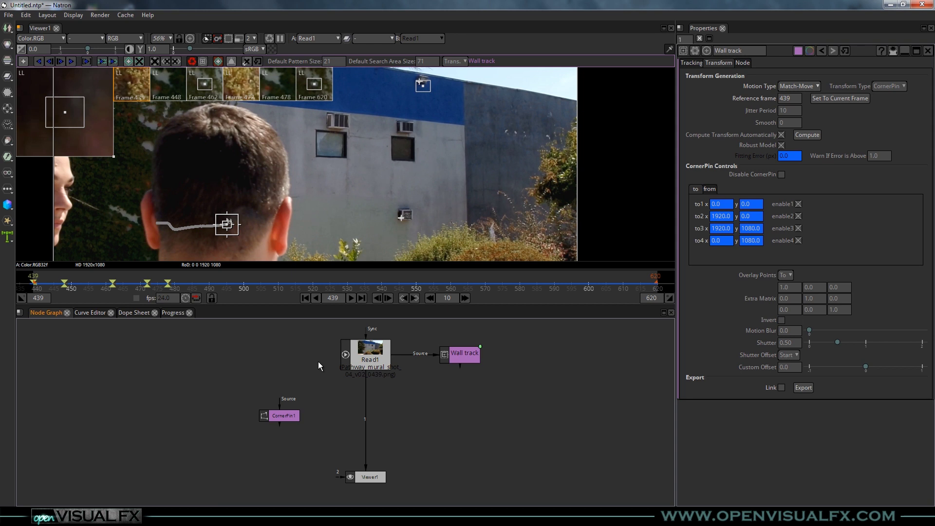